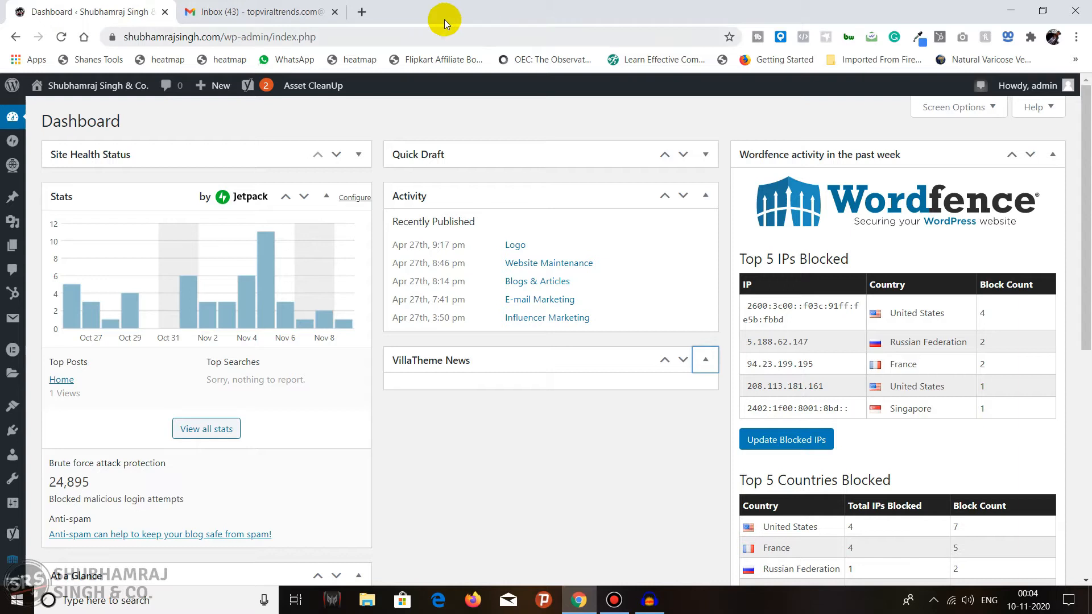
Step: Open a new Chrome tab beside the WordPress dashboard
left_click(362, 11)
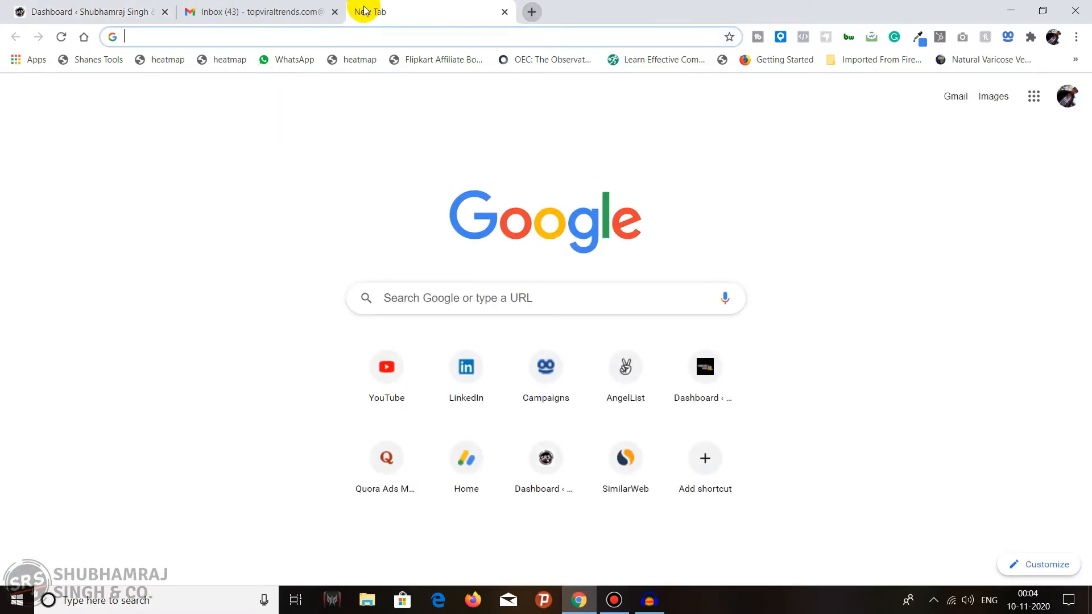
Step: Search Google for 000webhost by accepting the autocomplete suggestion for '000'
type("000")
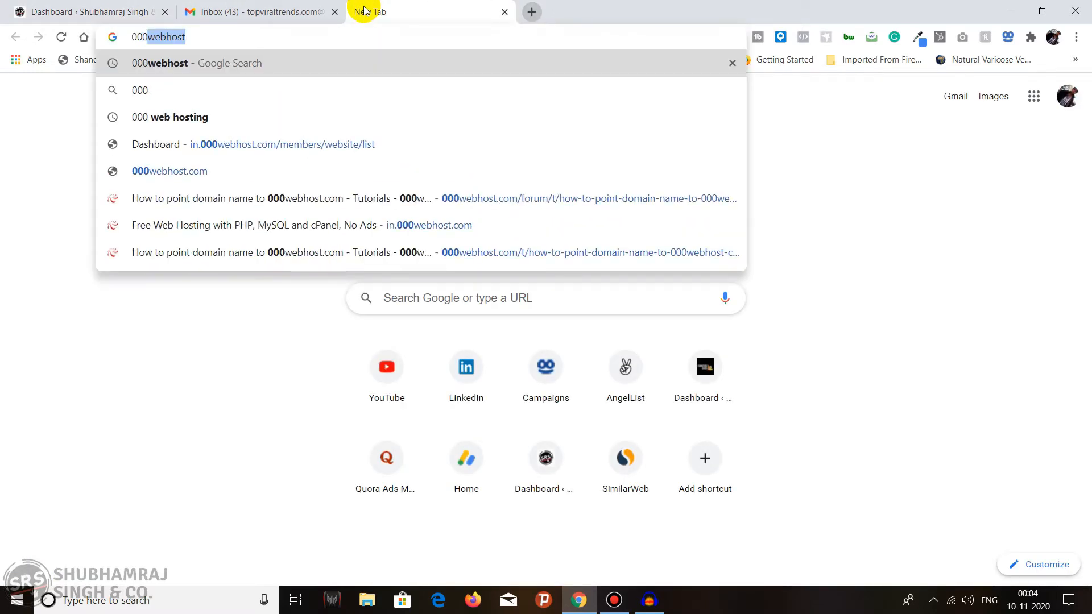
key("Down")
key("Down")
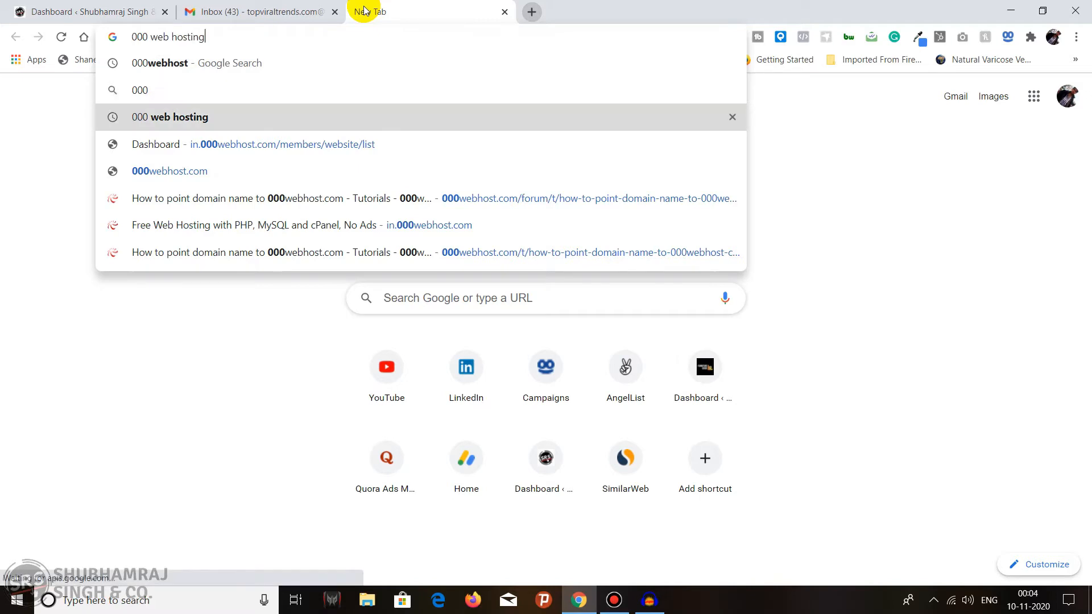
key("Up")
key("Up")
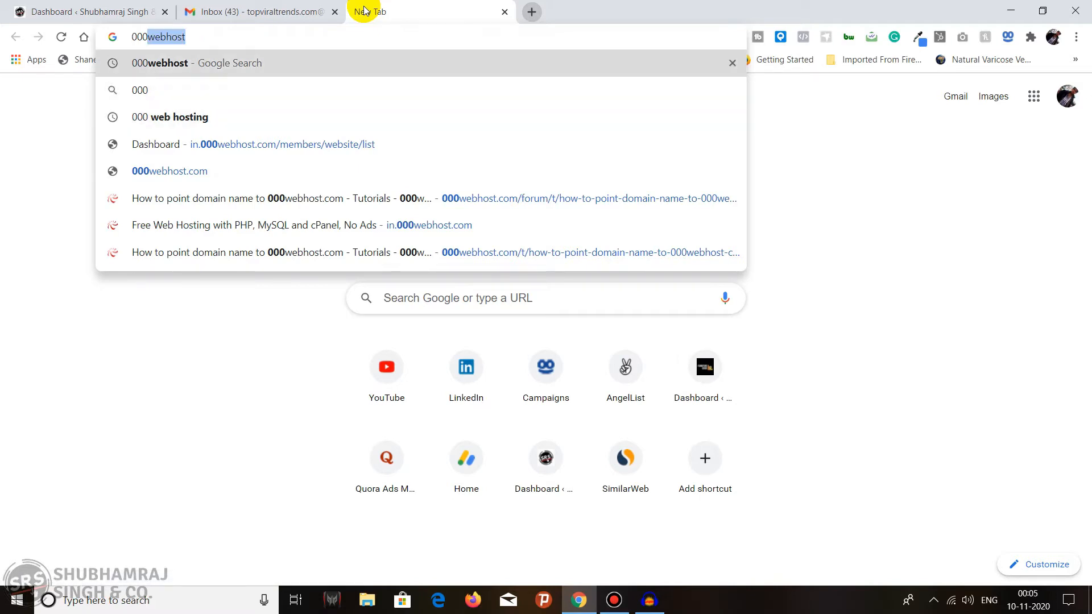
key("Right")
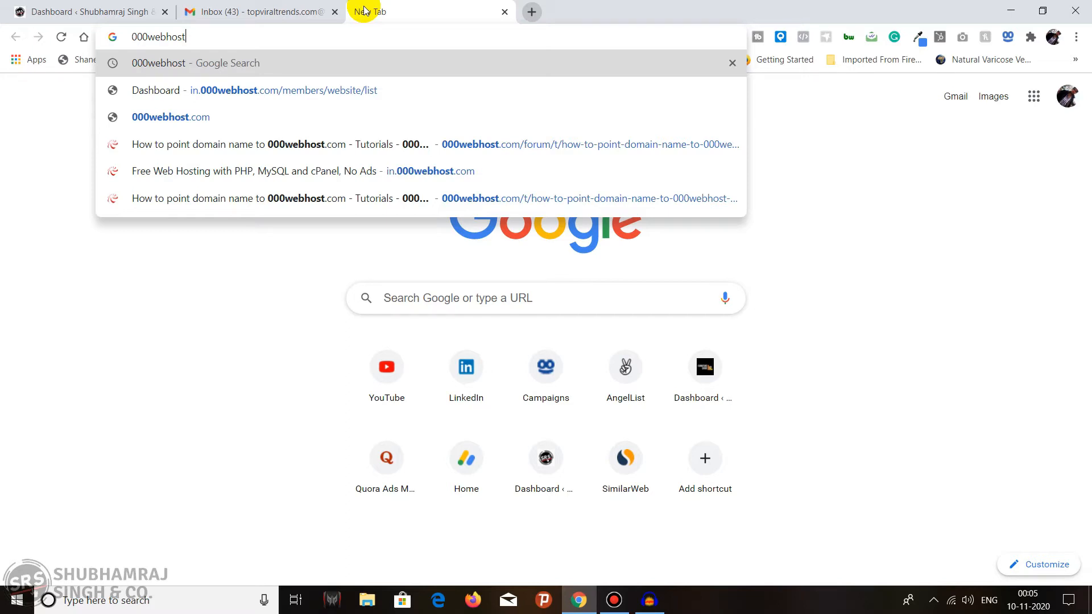
key("Return")
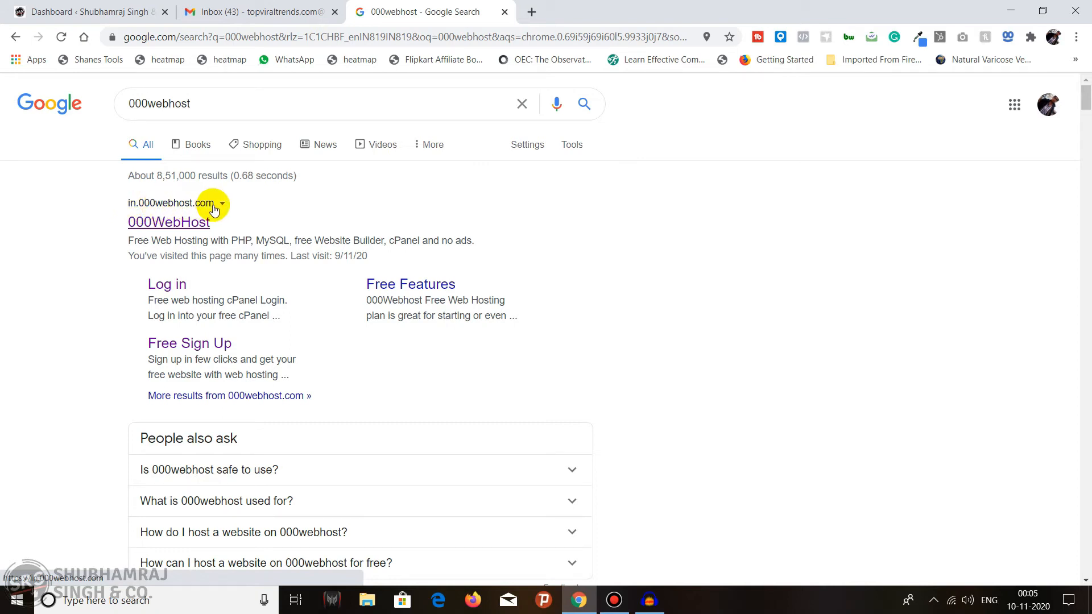
Step: Open the official 000webhost site and jump to its hosting plans pricing table
left_click(152, 224)
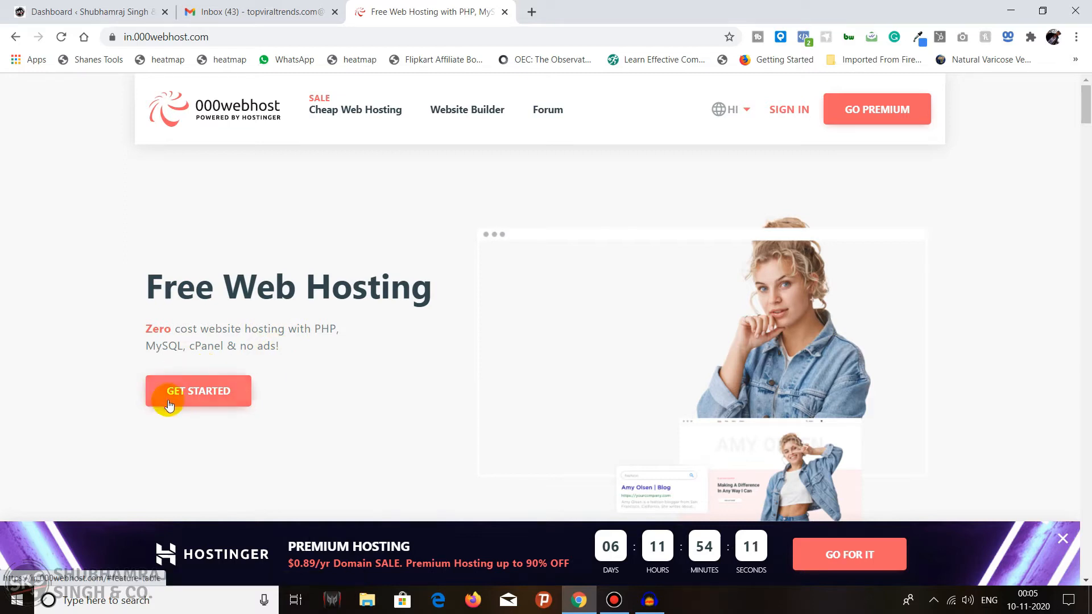
left_click(203, 401)
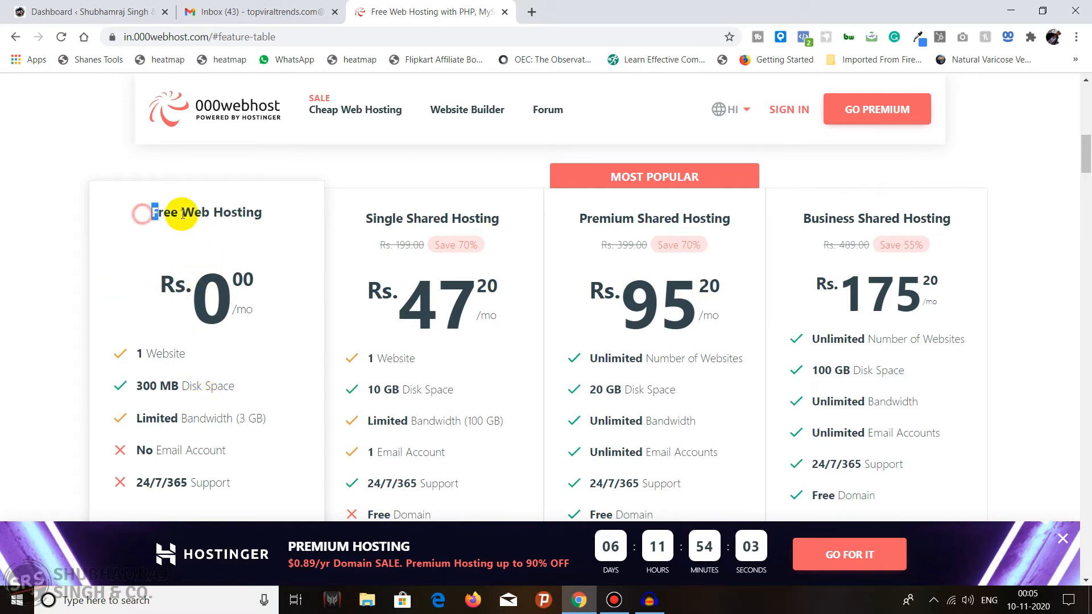
left_click_drag(146, 212, 278, 213)
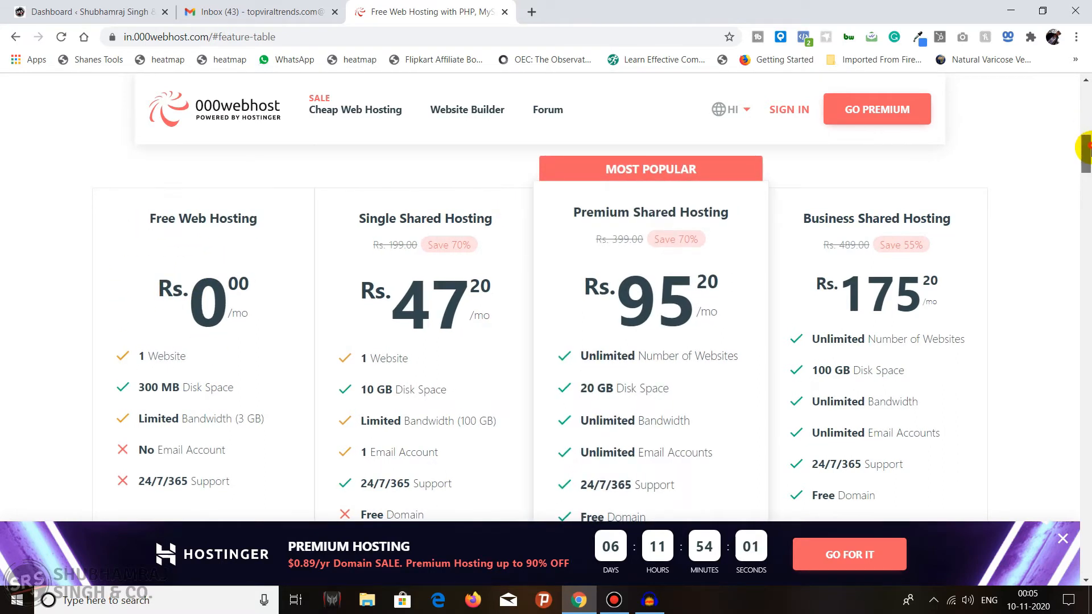
left_click_drag(1084, 142, 1085, 159)
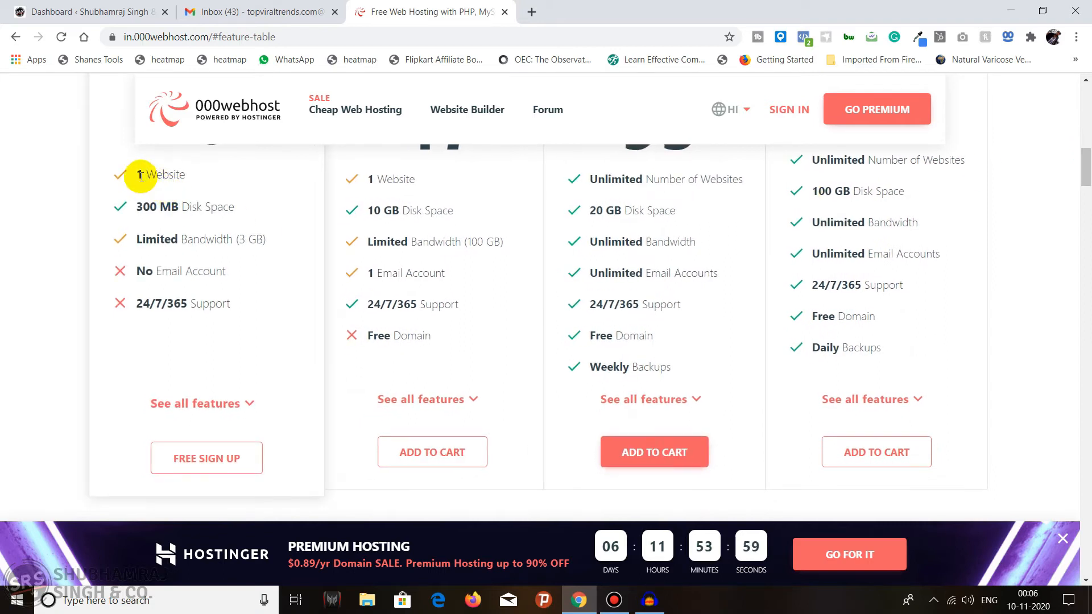
Step: Expand the full feature lists of every hosting plan
left_click_drag(137, 173, 189, 197)
left_click(189, 197)
left_click_drag(1085, 165, 1044, 197)
left_click(187, 342)
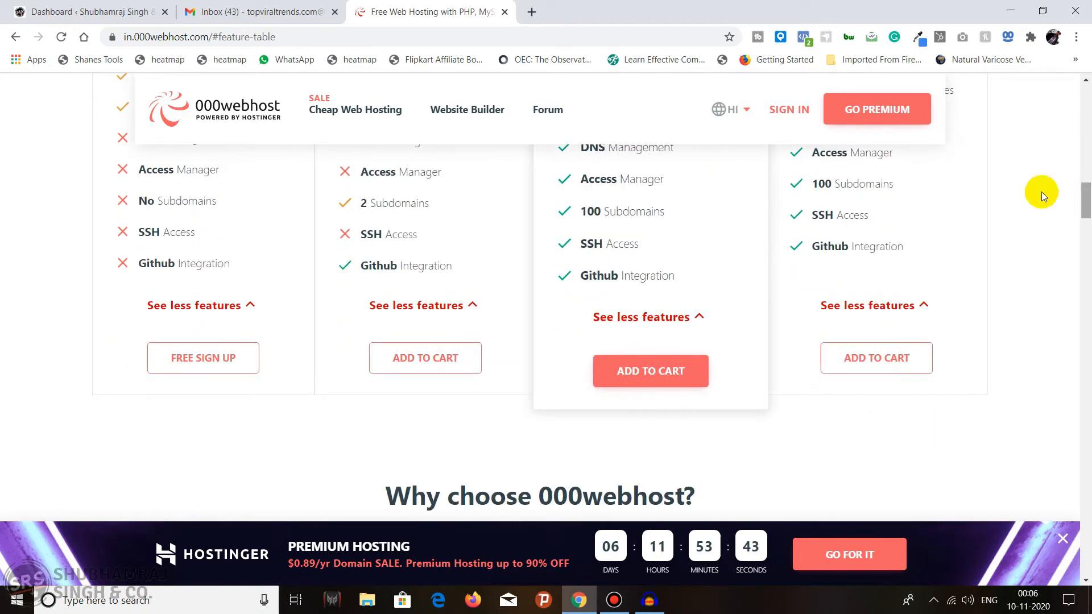
Step: Open the free sign-up form and copy the Google account's e-mail address from Gmail
left_click(230, 376)
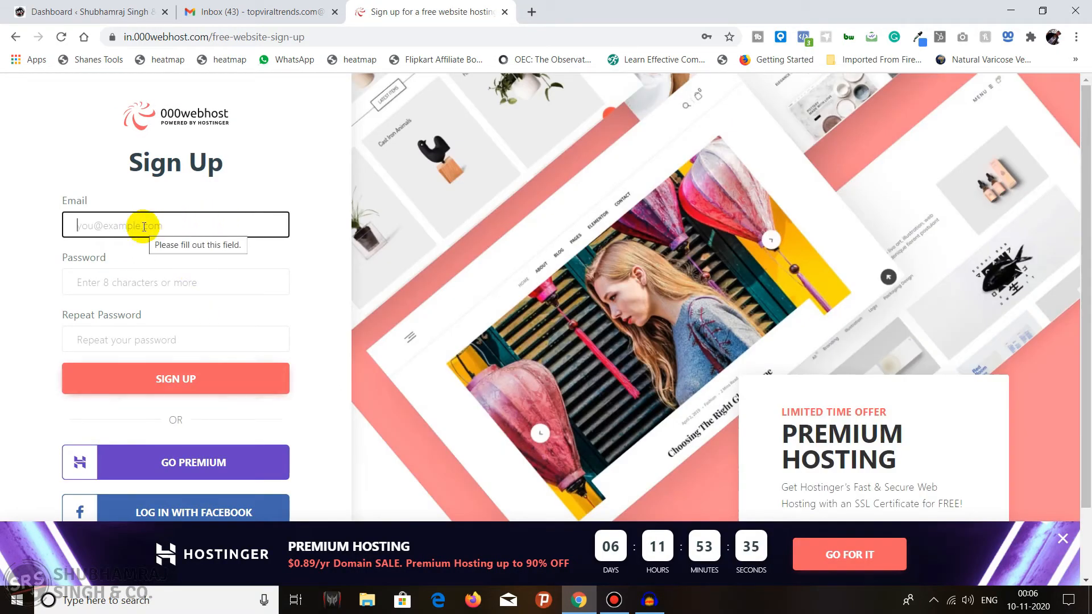
left_click(144, 227)
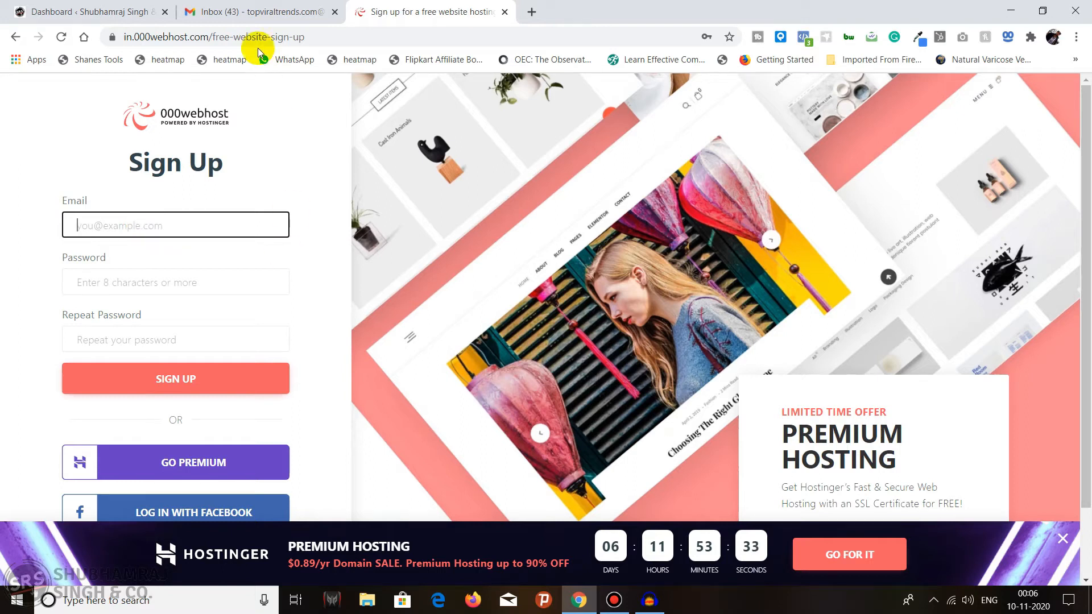
left_click(262, 11)
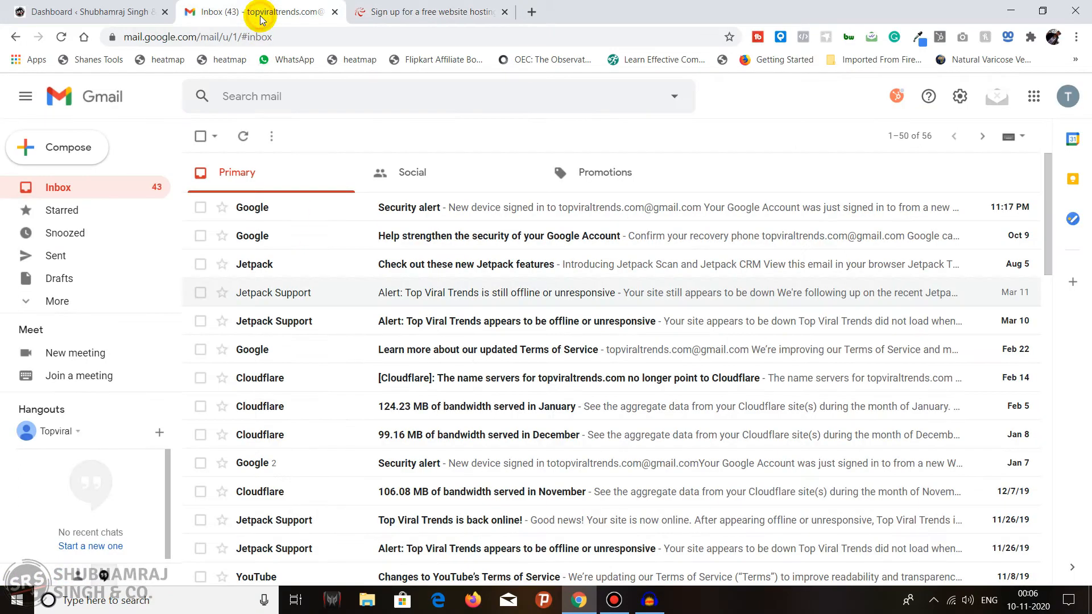
left_click(1068, 96)
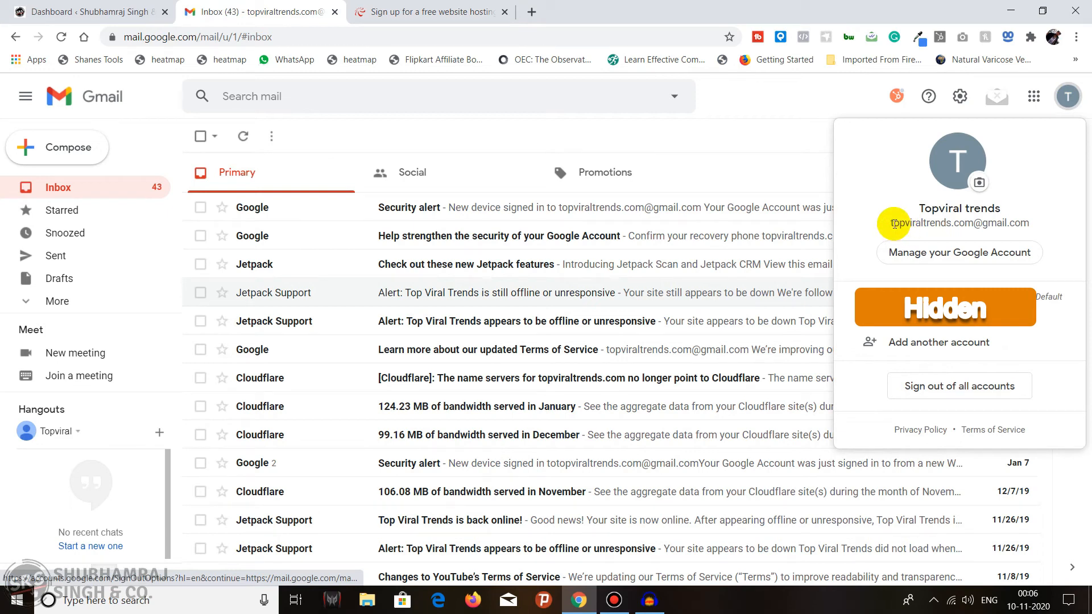
left_click_drag(890, 223, 1029, 219)
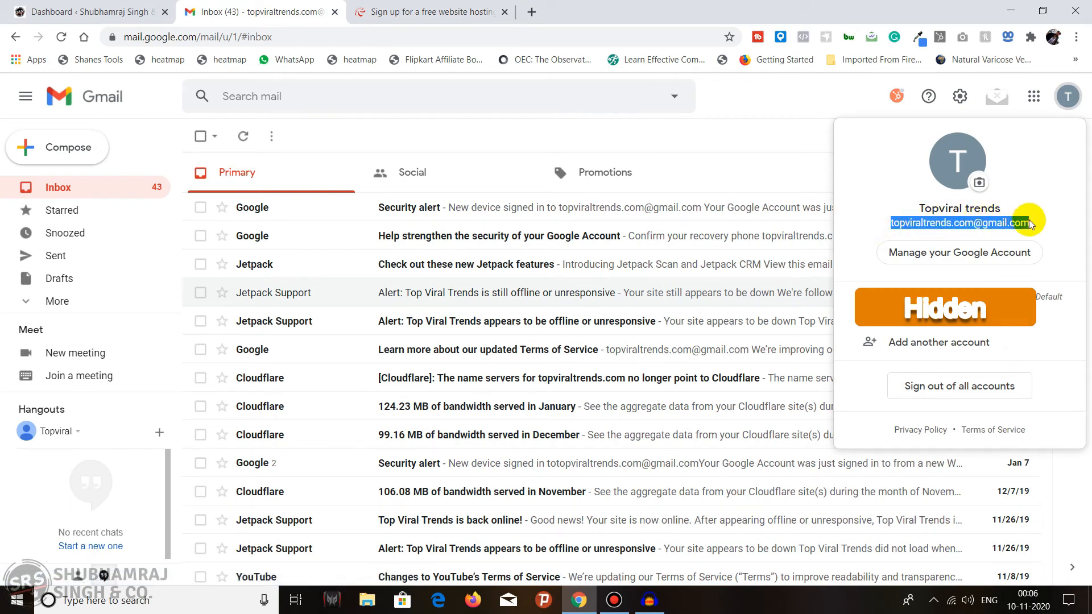
right_click(1021, 226)
left_click(1022, 227)
Step: Paste the copied e-mail address into the sign-up Email field
left_click(424, 11)
left_click(131, 228)
right_click(141, 225)
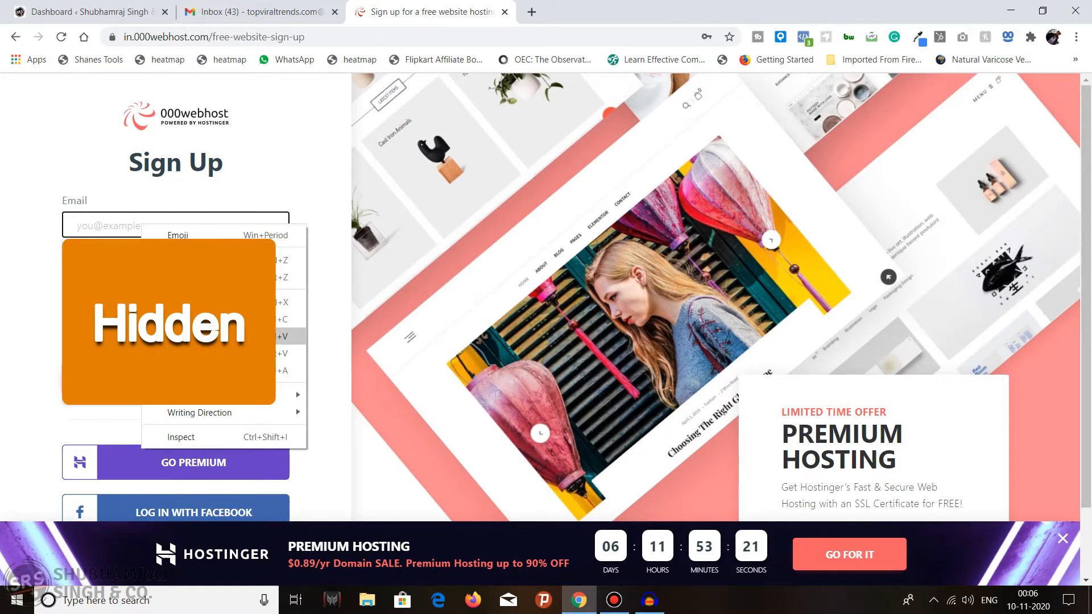
left_click(290, 336)
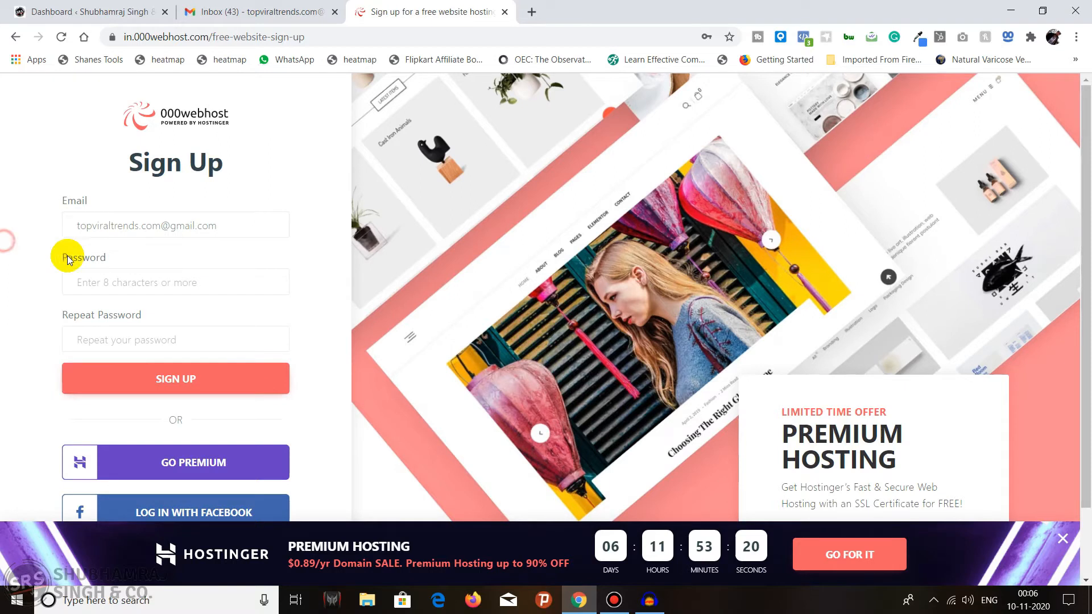
Step: Fill the password with Chrome's suggested strong password and submit the sign-up form
left_click(159, 284)
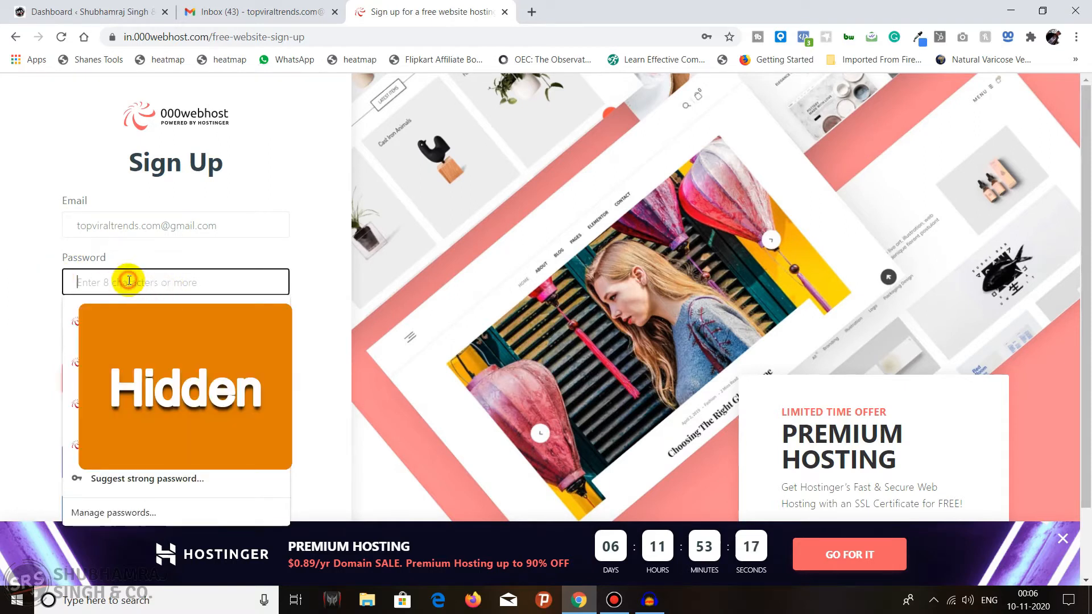
left_click(20, 280)
left_click(128, 282)
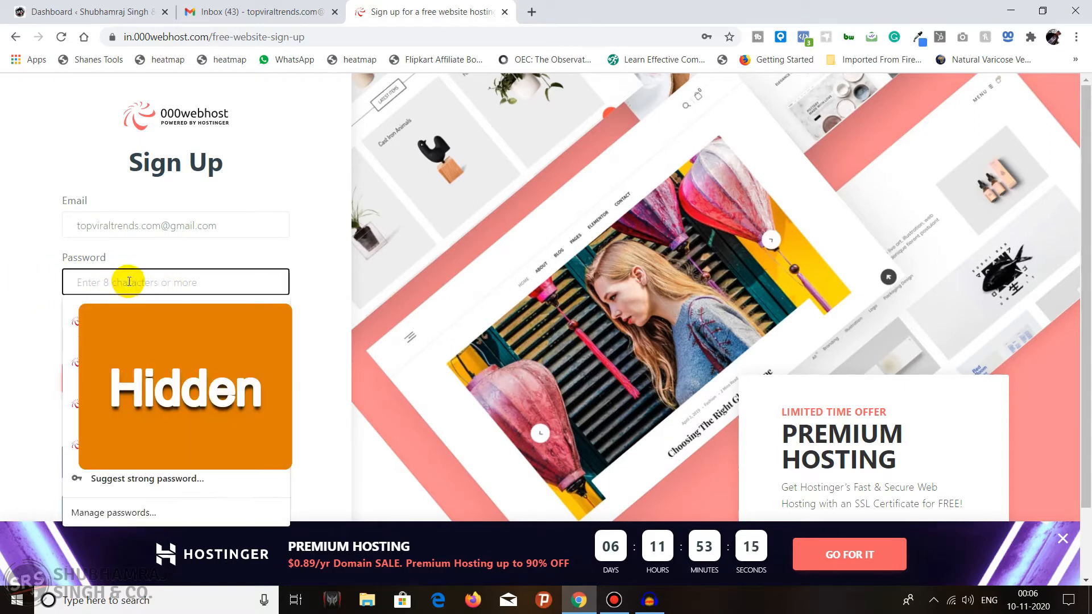
left_click(151, 481)
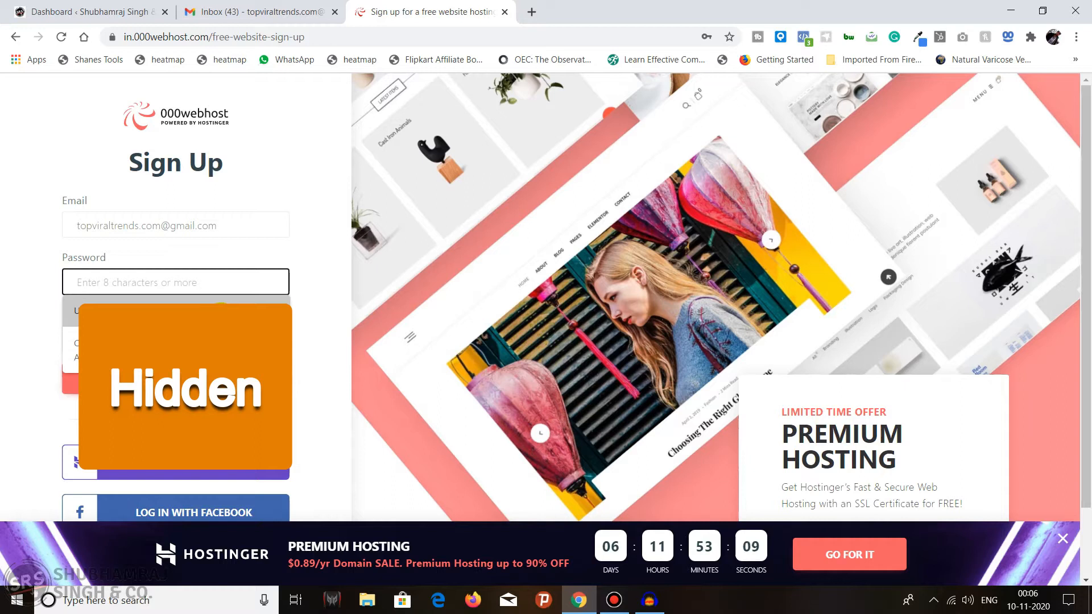
left_click(221, 316)
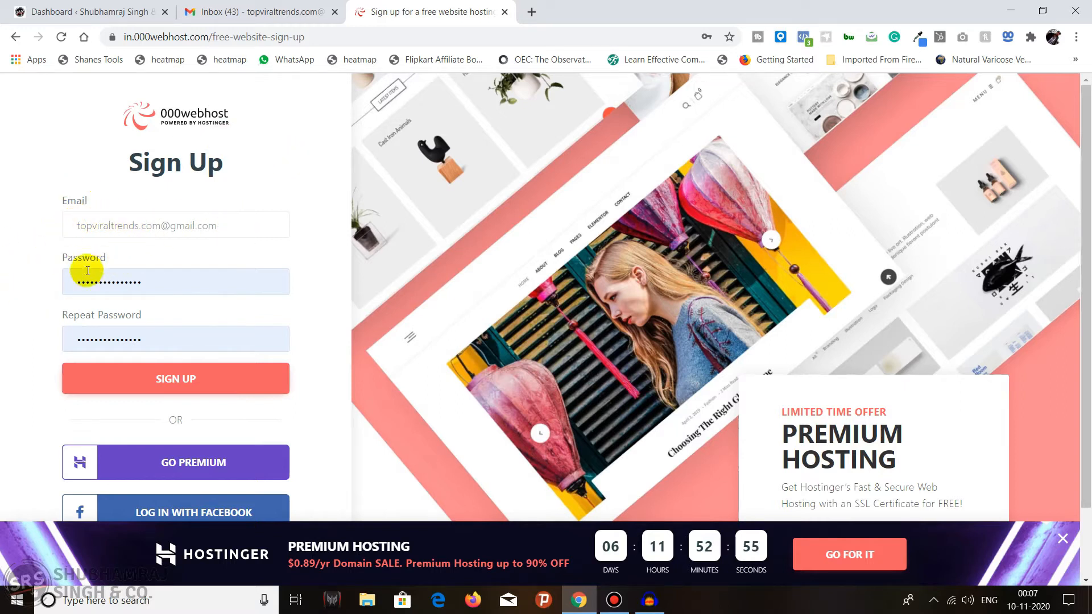
left_click(206, 387)
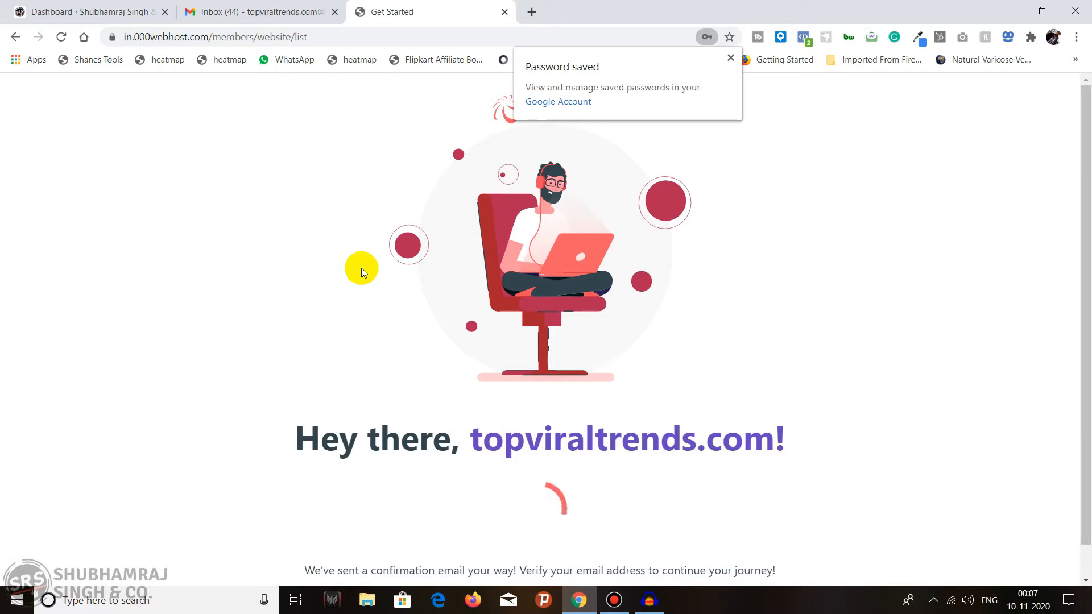
Step: Open the 000webhost verification email in Gmail and follow its verify link to the new tab
left_click(305, 8)
left_click(1066, 97)
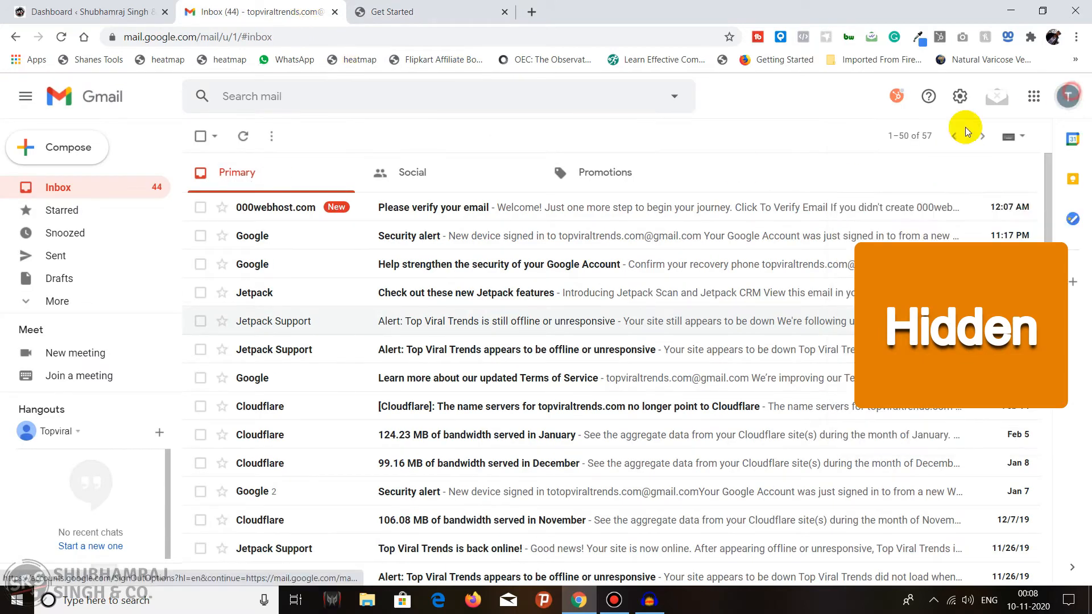
left_click(347, 210)
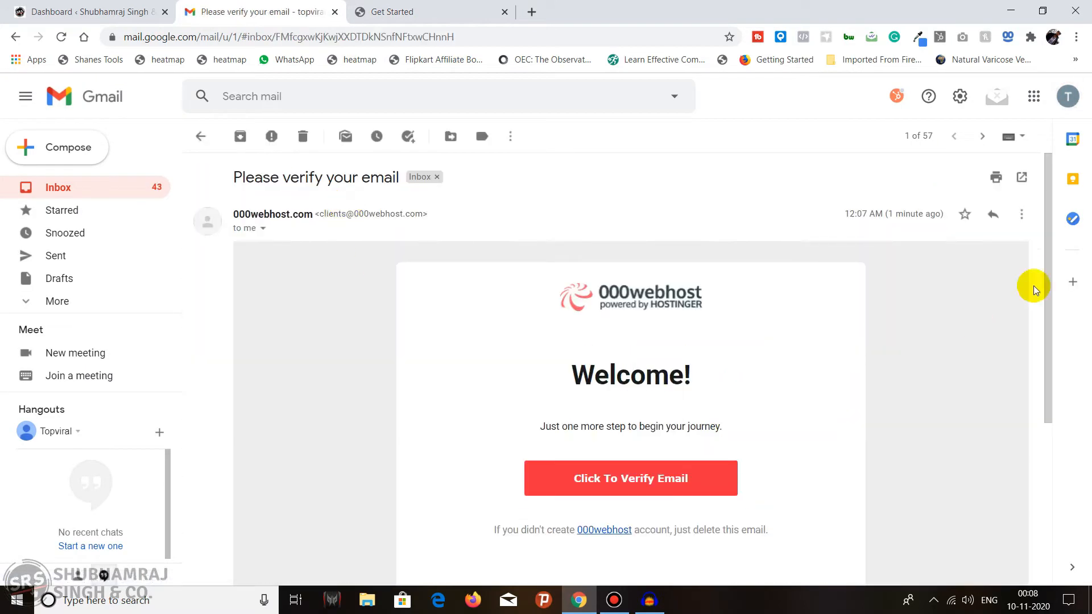
left_click_drag(1044, 252, 1039, 302)
left_click(637, 407)
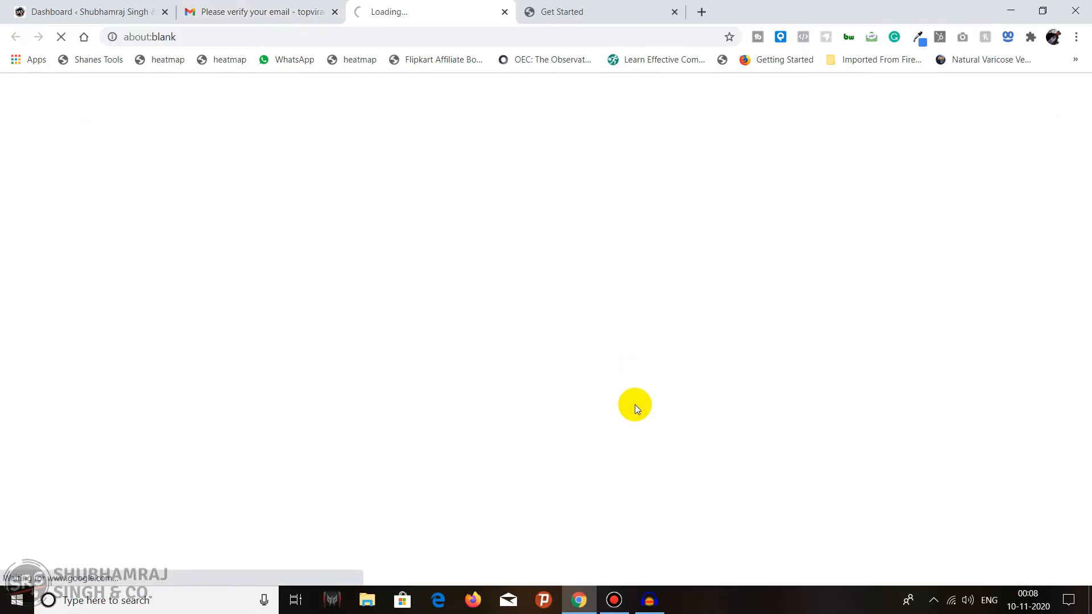
left_click(620, 8)
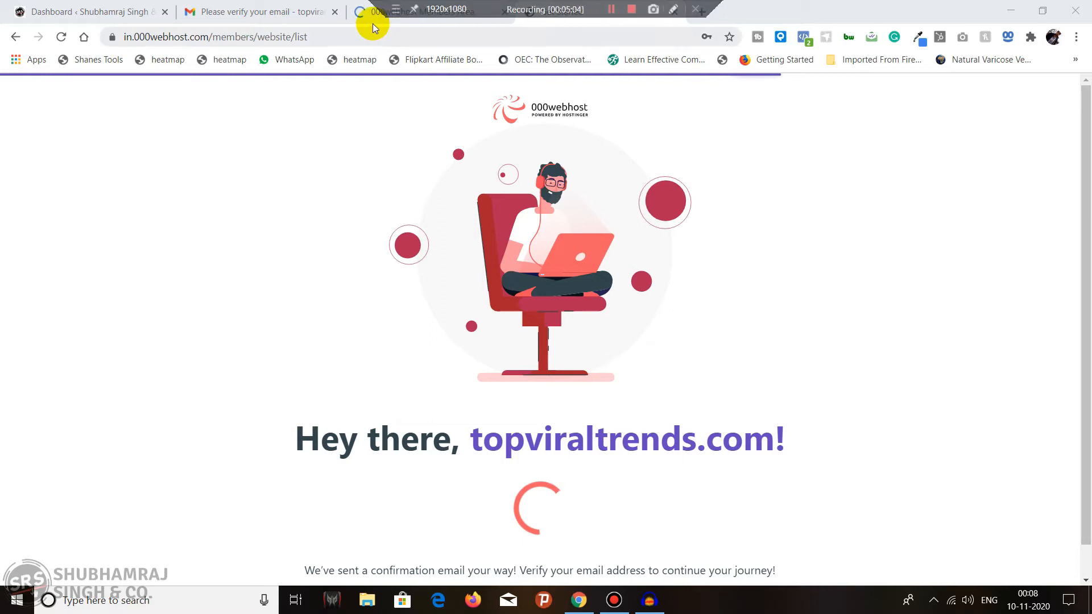
left_click(372, 14)
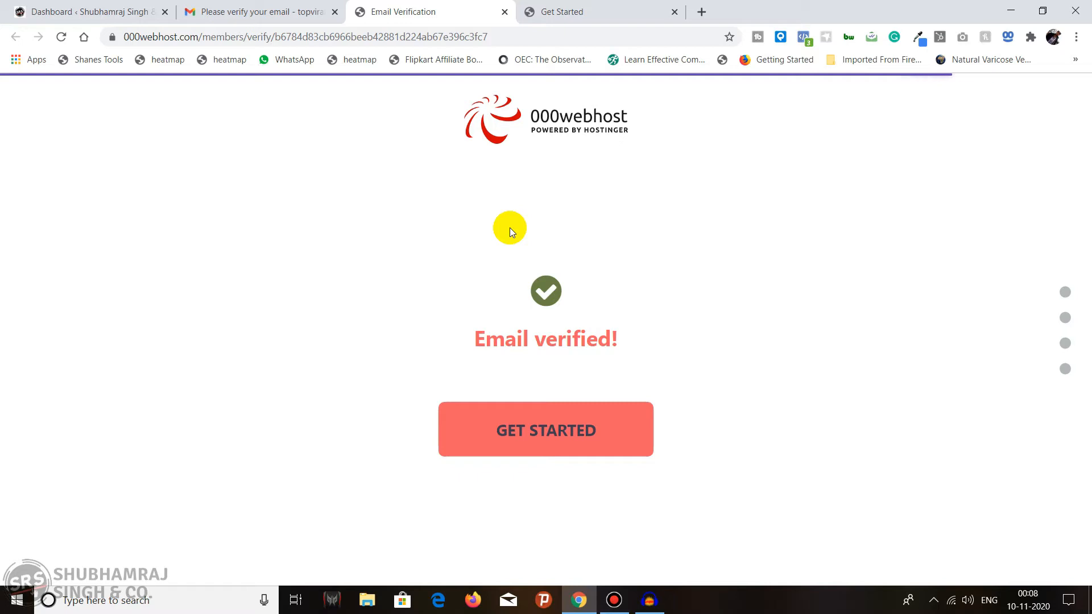
Step: Begin setup, choose Other as what to build, and skip the browser recommendation
left_click(576, 436)
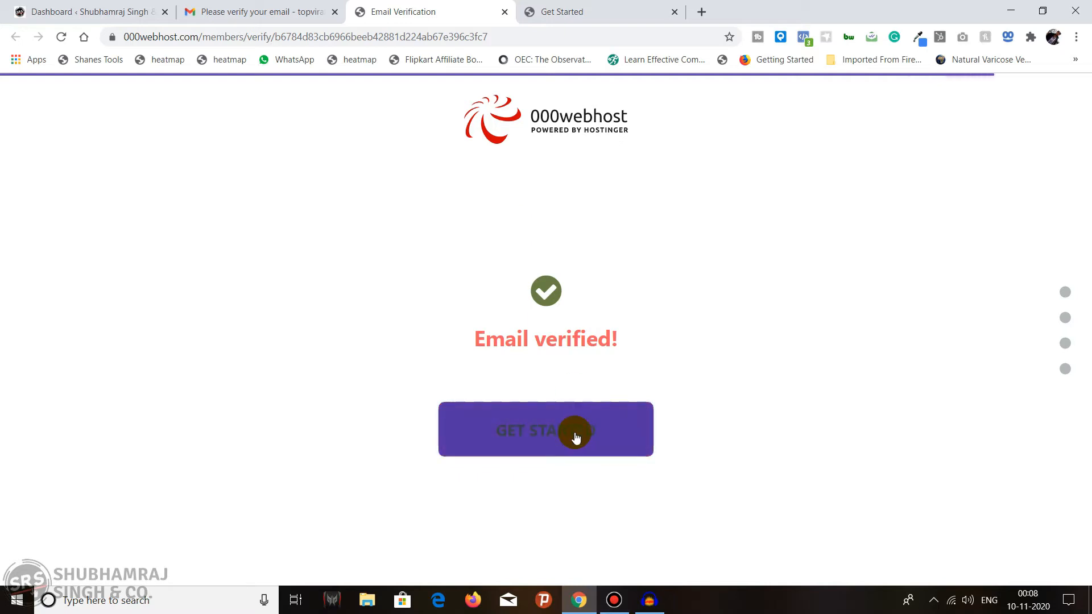
left_click(567, 453)
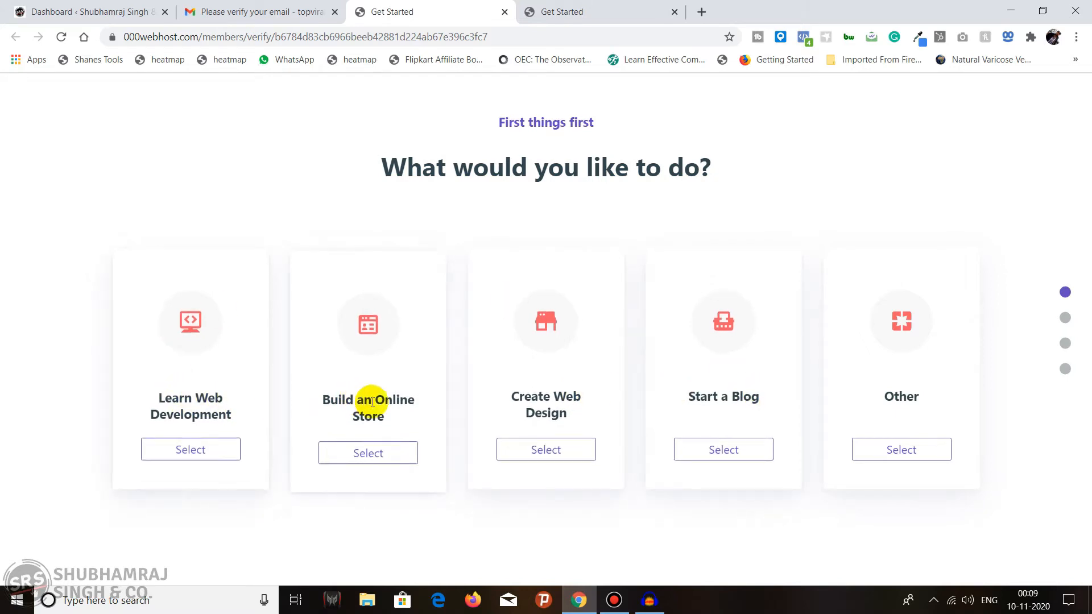
left_click(921, 453)
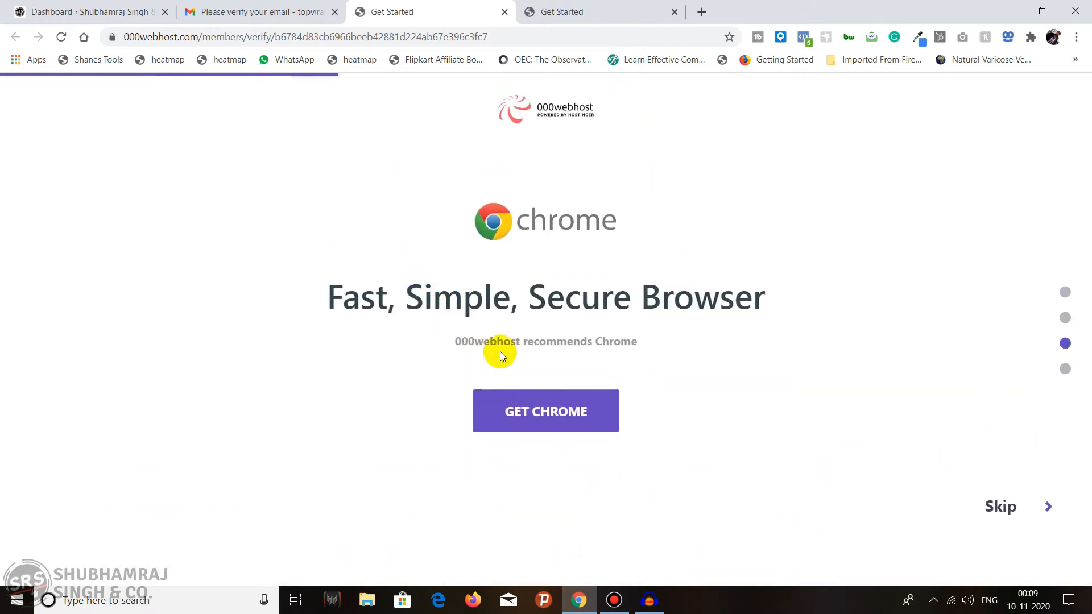
left_click(1000, 506)
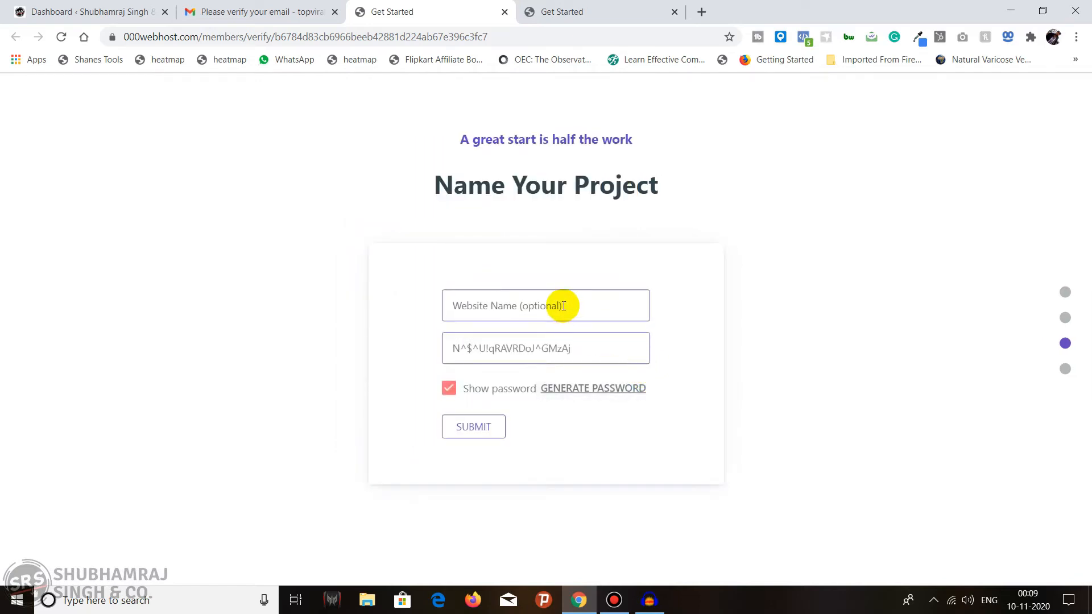
Step: Enter the website name 'Test' with a password and submit the project
left_click(563, 306)
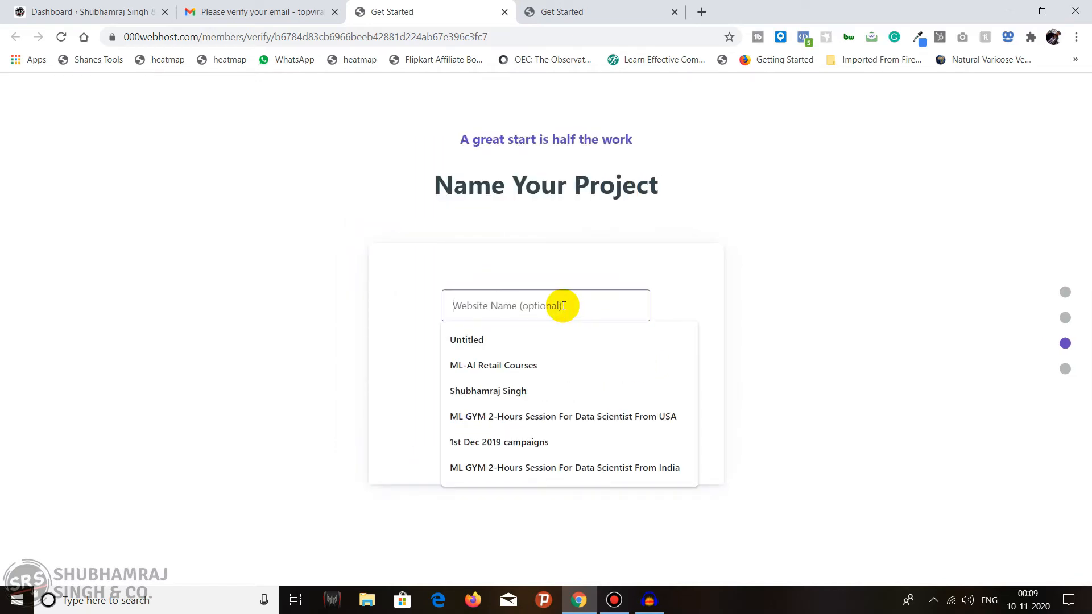
type("Testing")
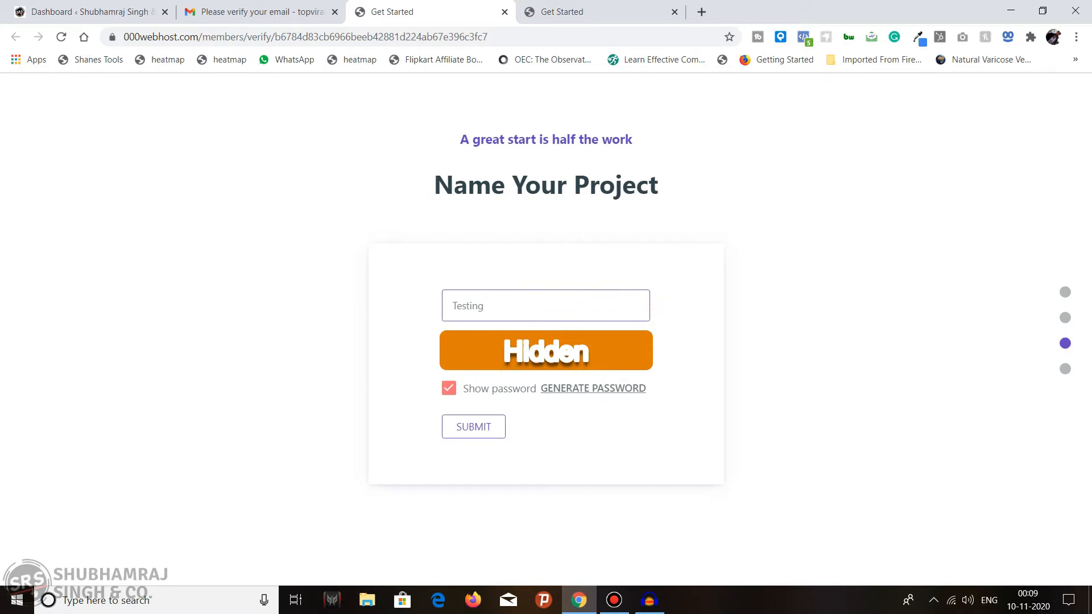
left_click(482, 426)
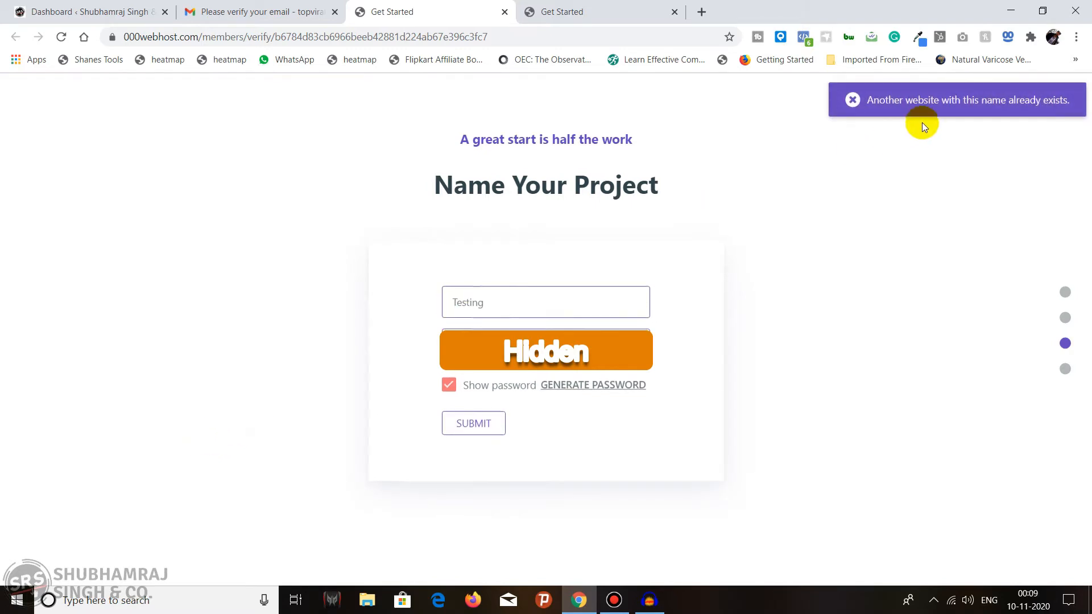
Step: Replace the taken name Testing with a new name based on the user's name
double_click(536, 308)
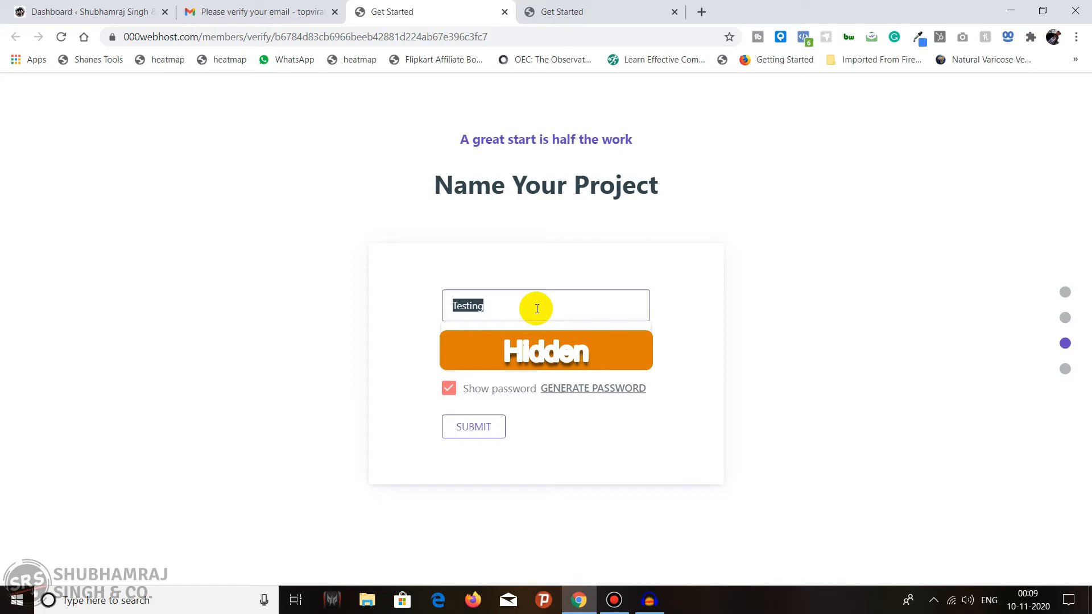
type("shub")
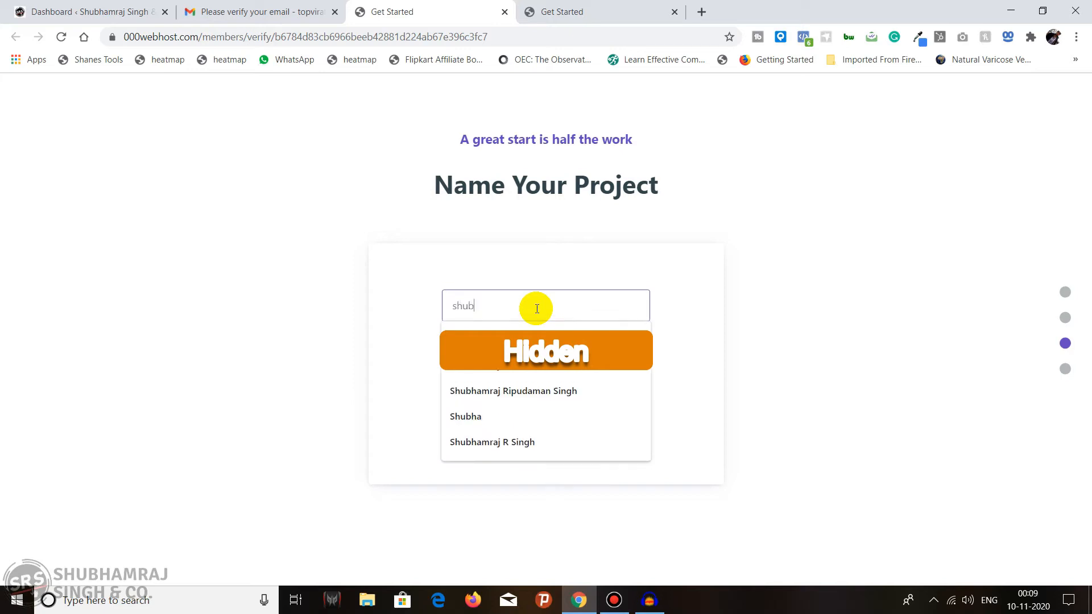
type("hamr")
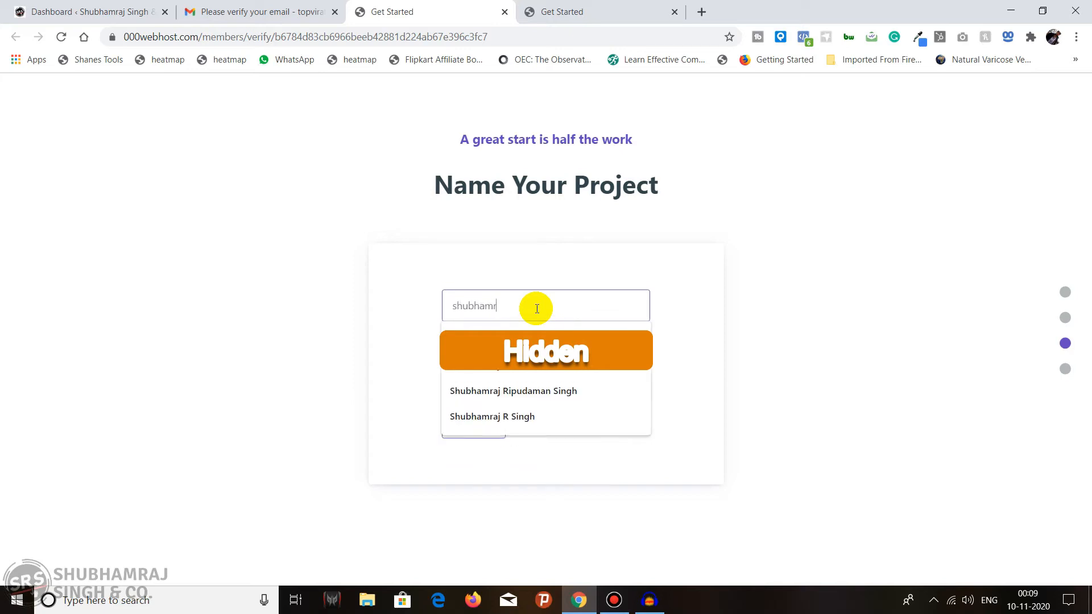
type("aj&co")
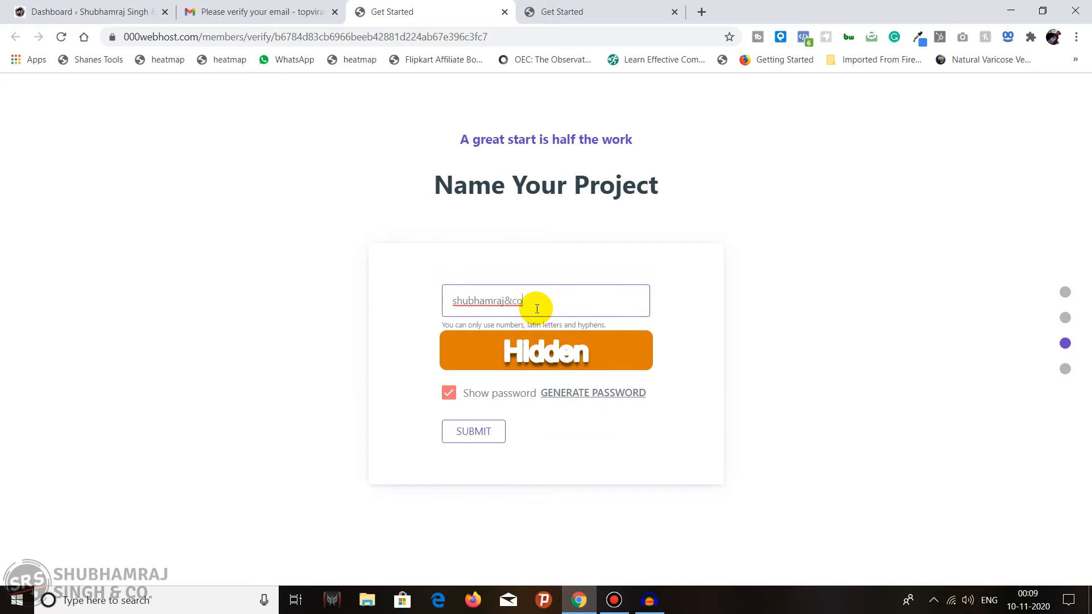
left_click(404, 337)
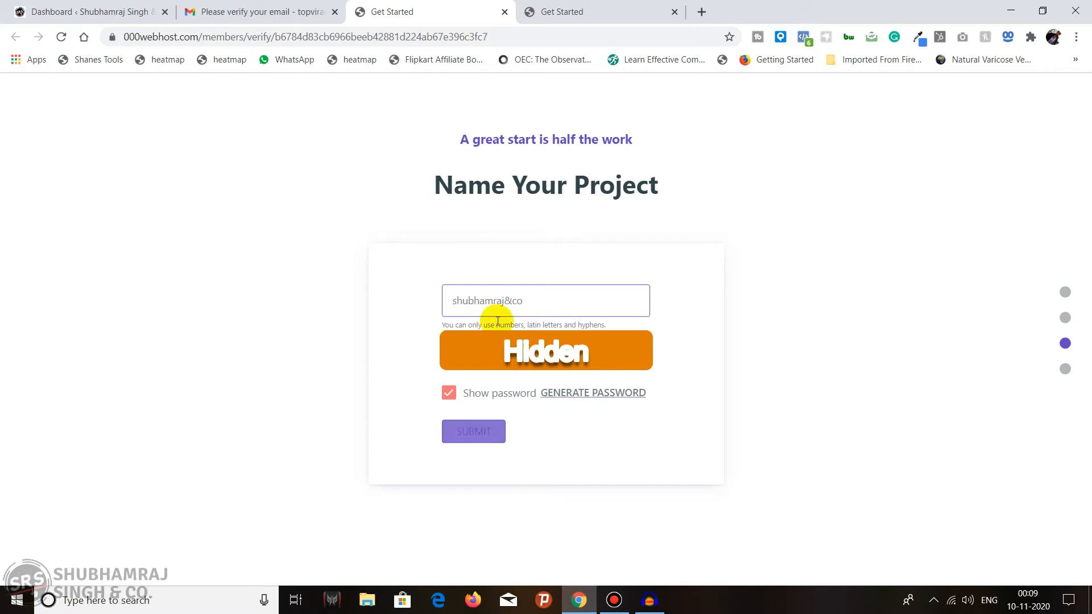
left_click(503, 300)
left_click(396, 385)
left_click(503, 301)
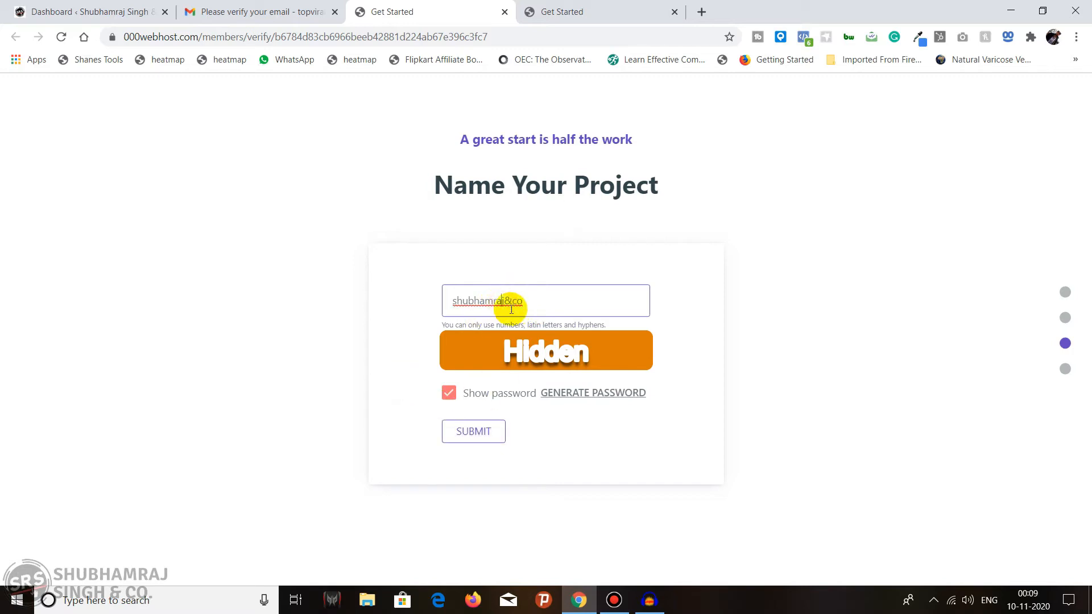
type("singh")
left_click(402, 308)
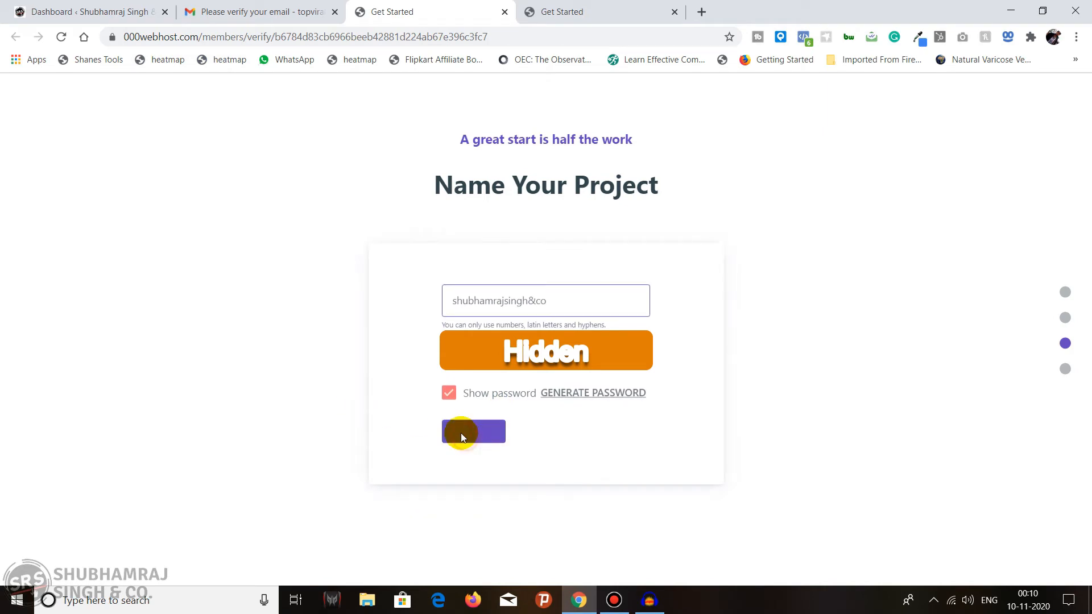
Step: Remove the invalid & so the name is letters only, then resubmit
left_click(514, 303)
left_click_drag(529, 302, 535, 302)
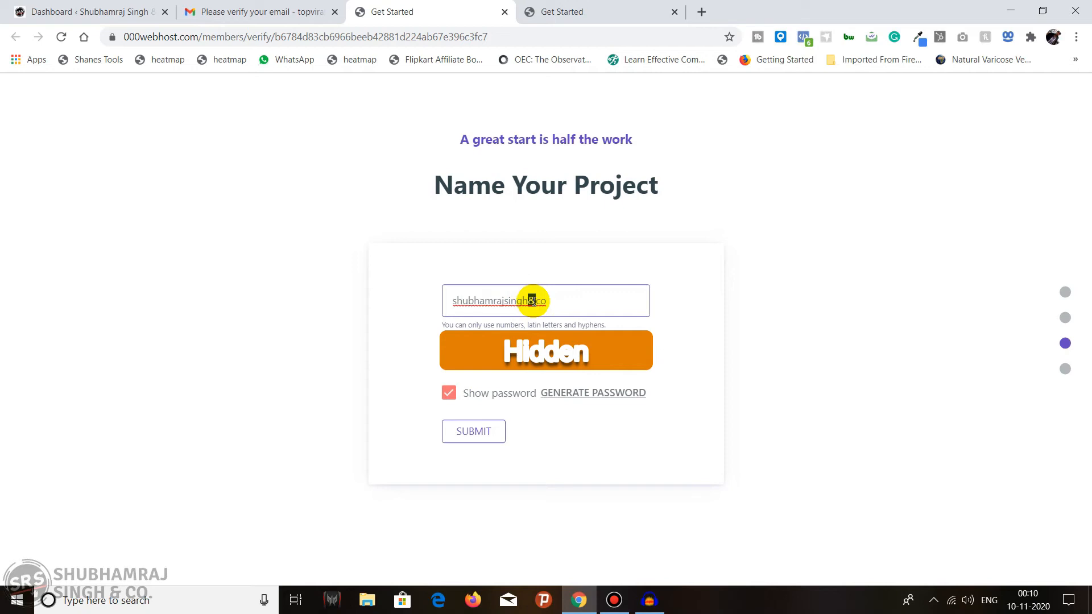
key("BackSpace")
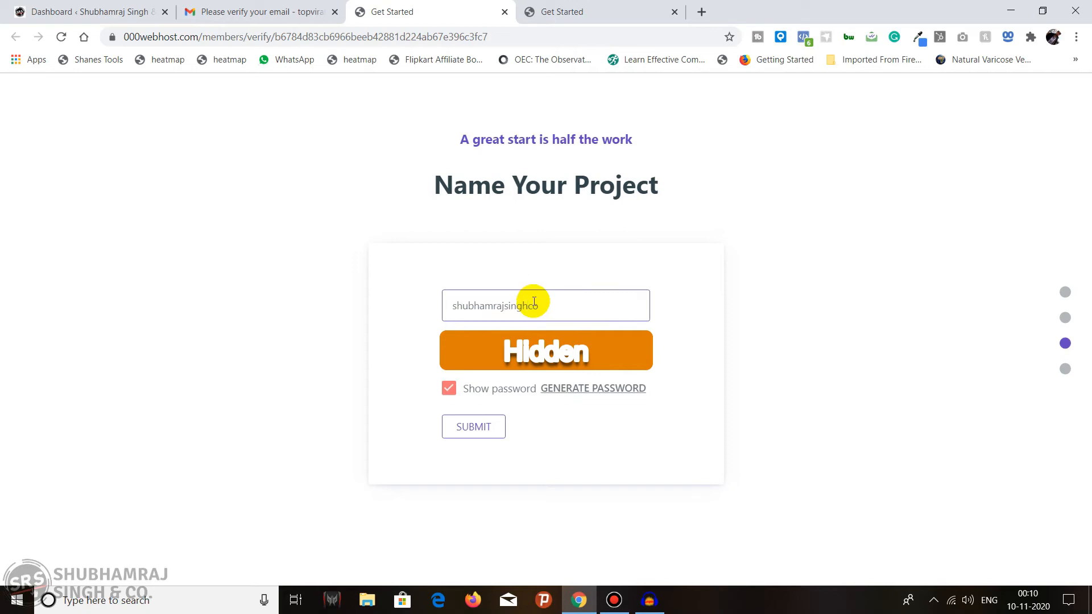
left_click(431, 305)
left_click(527, 307)
left_click(425, 305)
left_click(518, 302)
left_click_drag(542, 304, 420, 306)
left_click(381, 306)
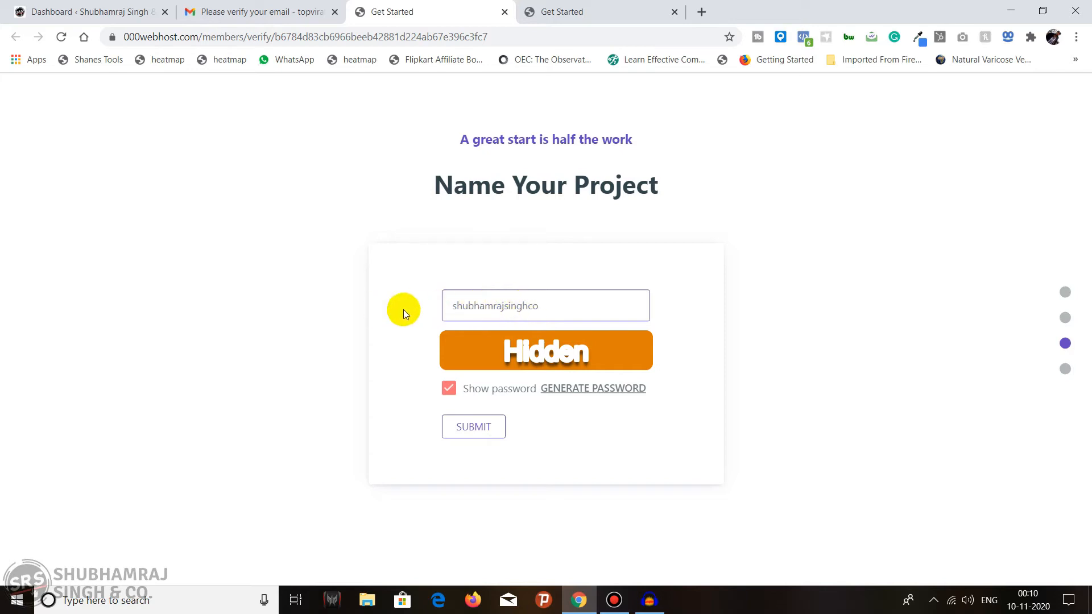
left_click_drag(453, 305, 567, 295)
left_click(380, 297)
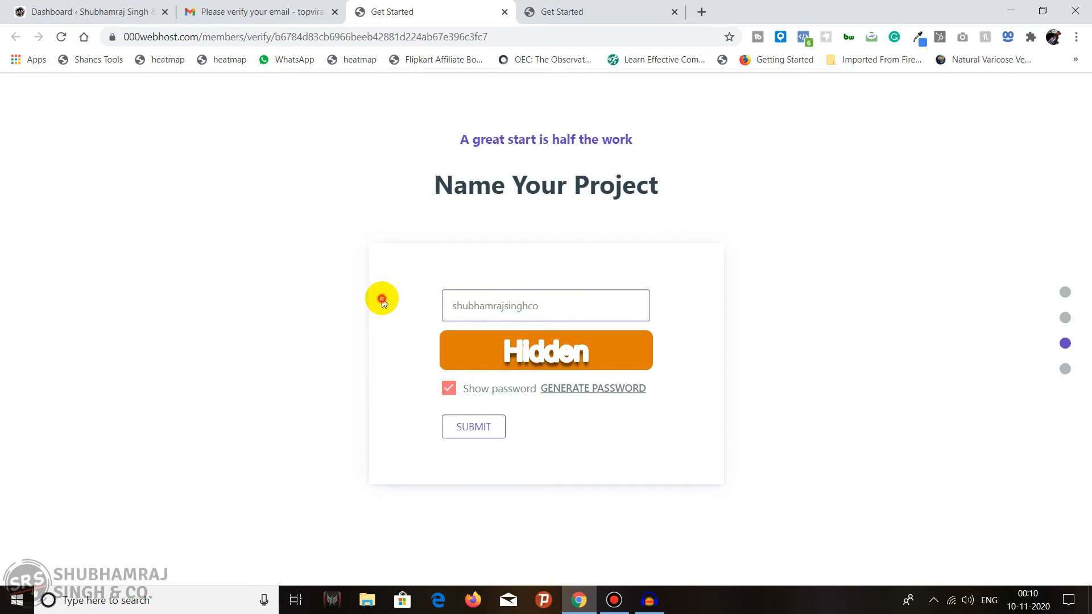
left_click(474, 426)
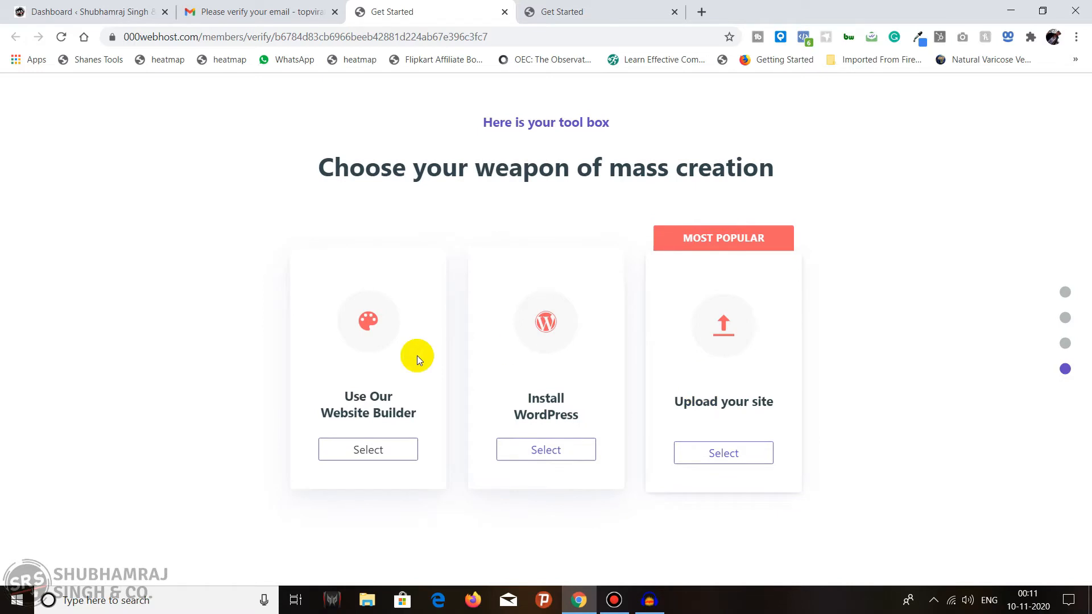
Step: Choose Select under Install WordPress on the 'Choose your weapon' page
left_click(566, 455)
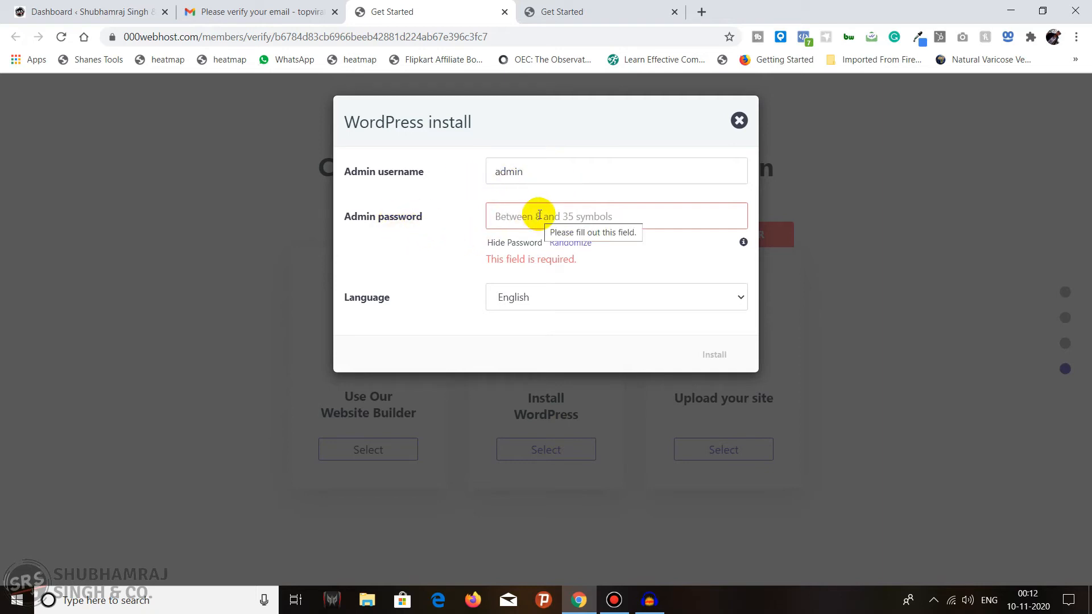
Step: Give the WordPress admin account a randomized password, keeping username admin and English language
left_click(570, 248)
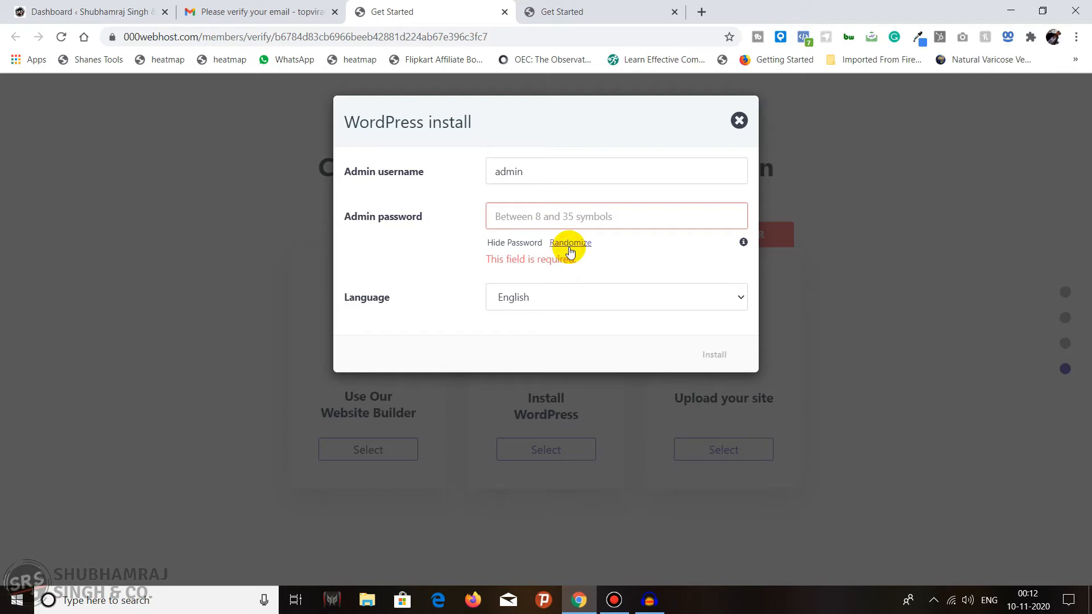
left_click(585, 221)
left_click(576, 243)
left_click(574, 216)
left_click(569, 241)
left_click(573, 214)
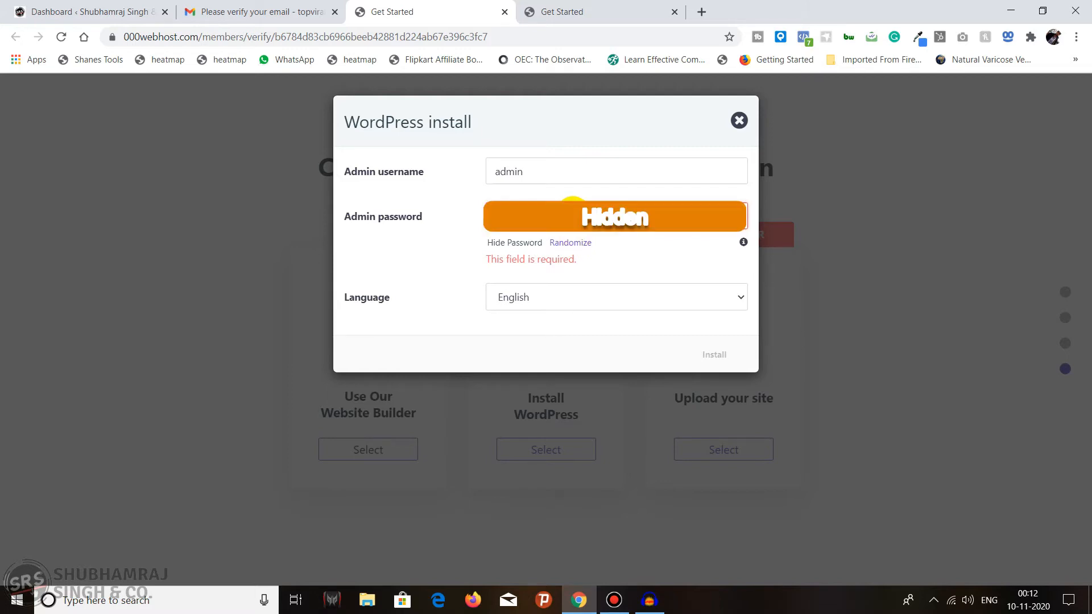
type("**")
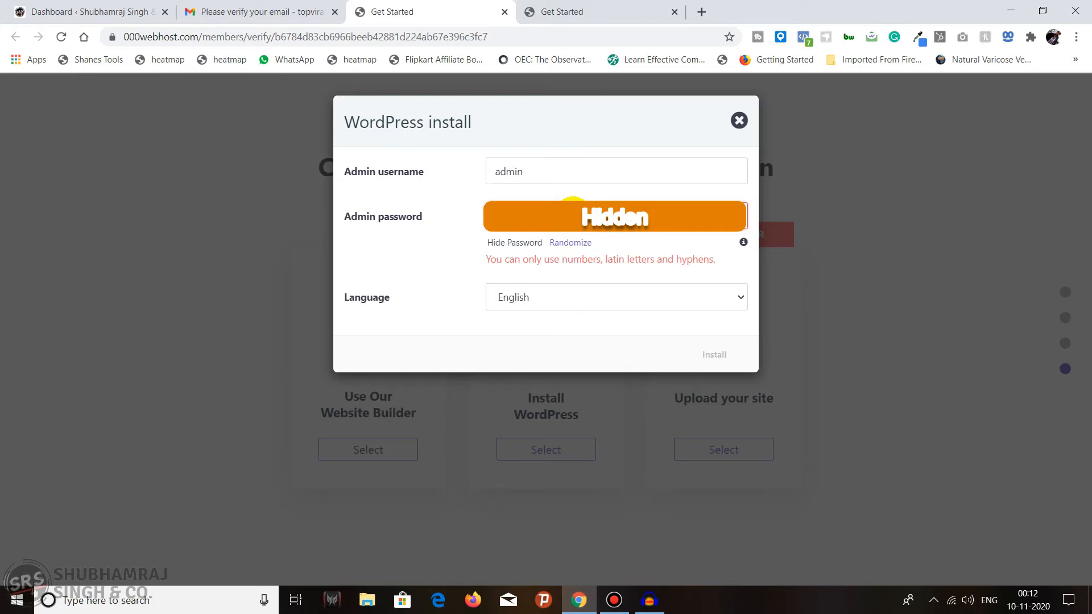
type("*")
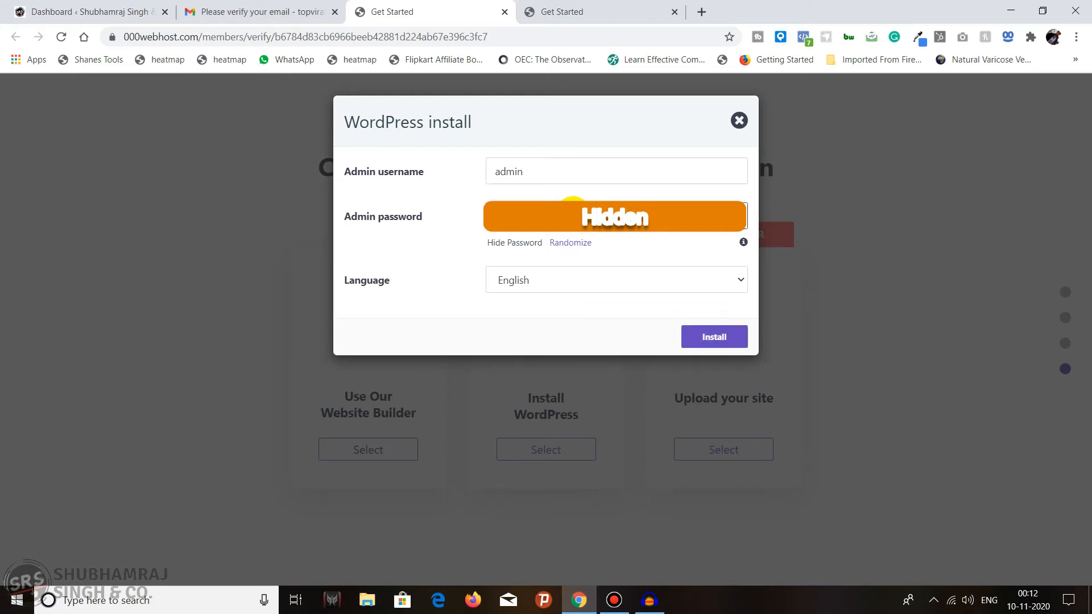
left_click(569, 245)
left_click(471, 231)
Step: Install WordPress and wait for the 'Congratulations, it's ready!' page
left_click(707, 336)
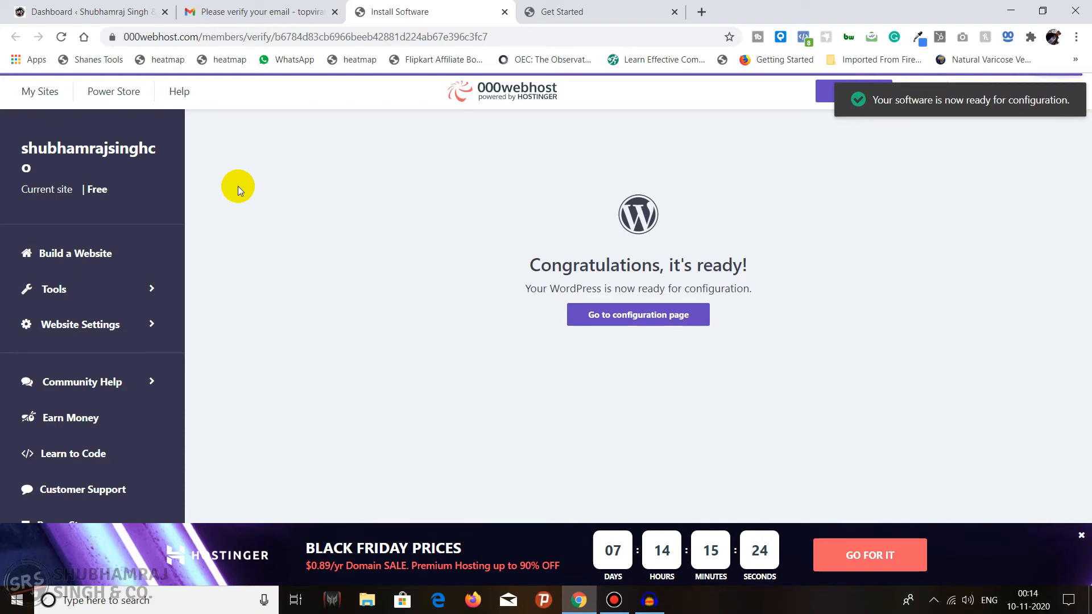
Step: Log in to the new WordPress site as admin with the pasted password and Remember Me ticked
left_click(654, 319)
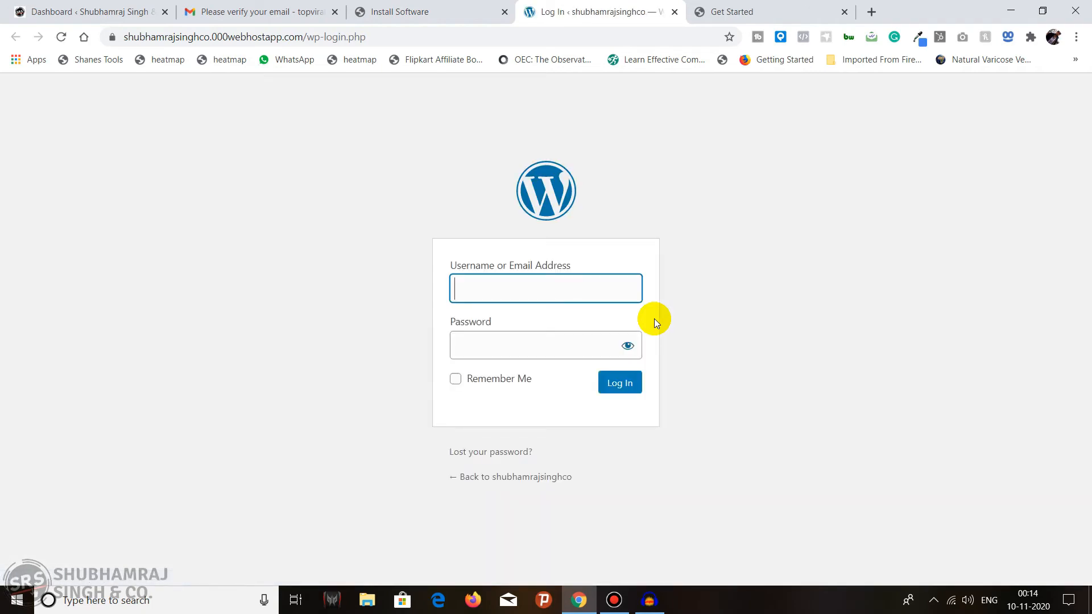
type("admin")
left_click(771, 300)
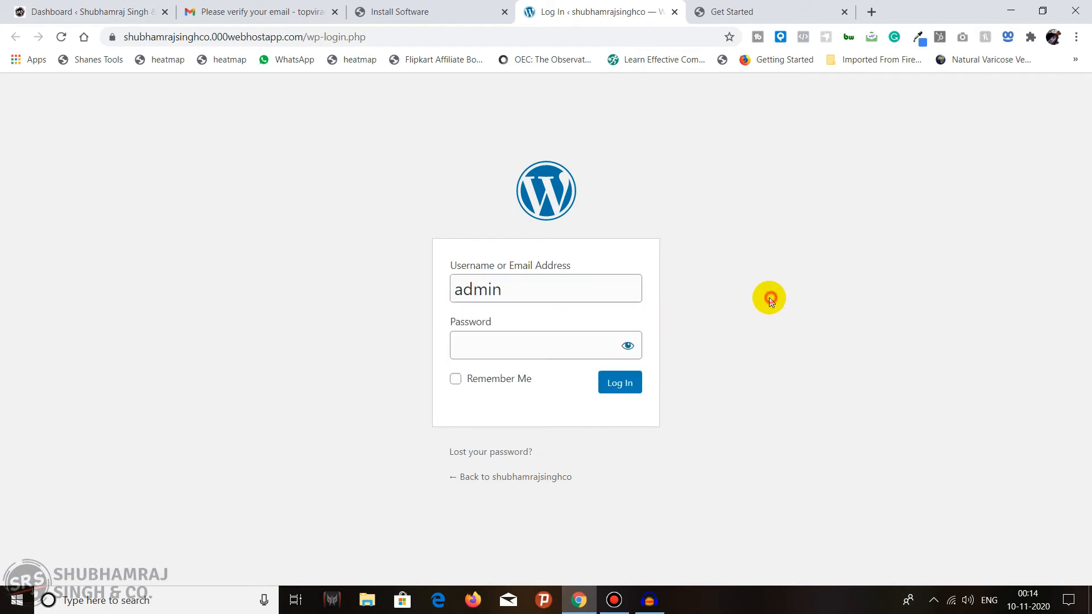
left_click(513, 341)
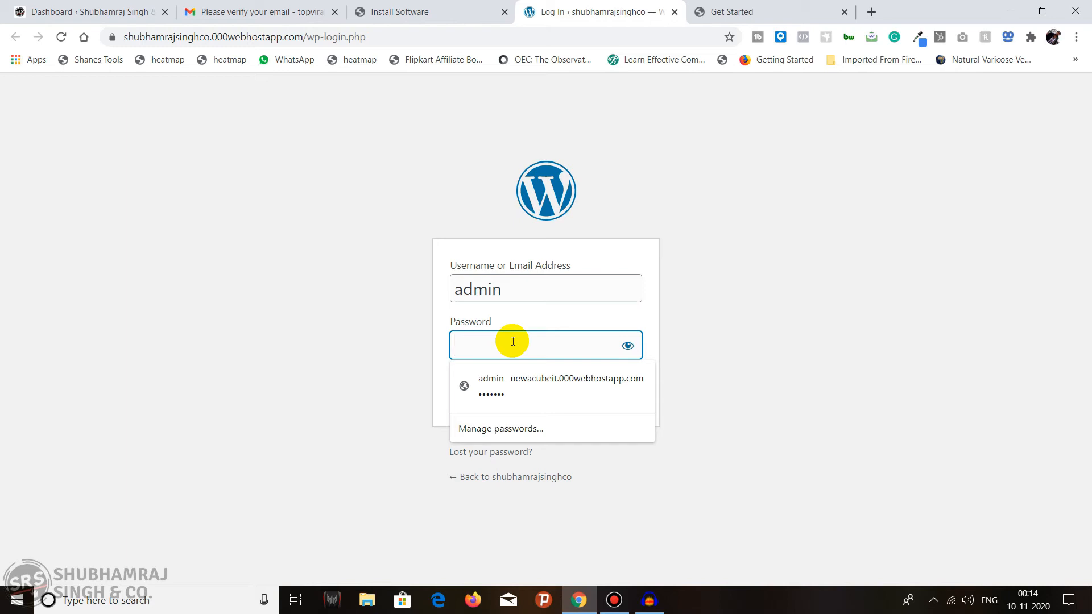
key("ctrl+v")
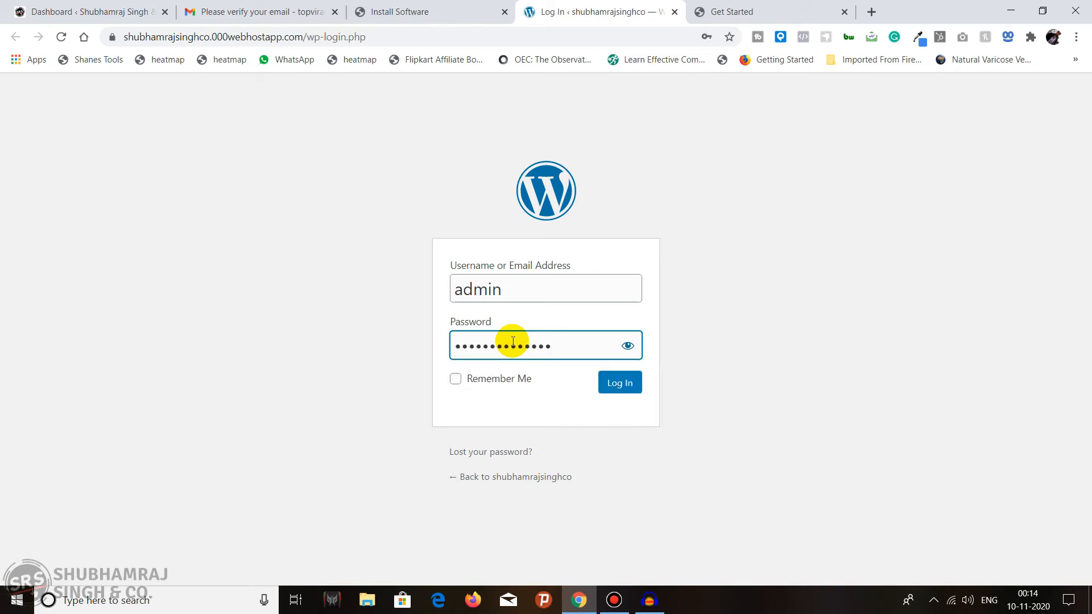
left_click(456, 378)
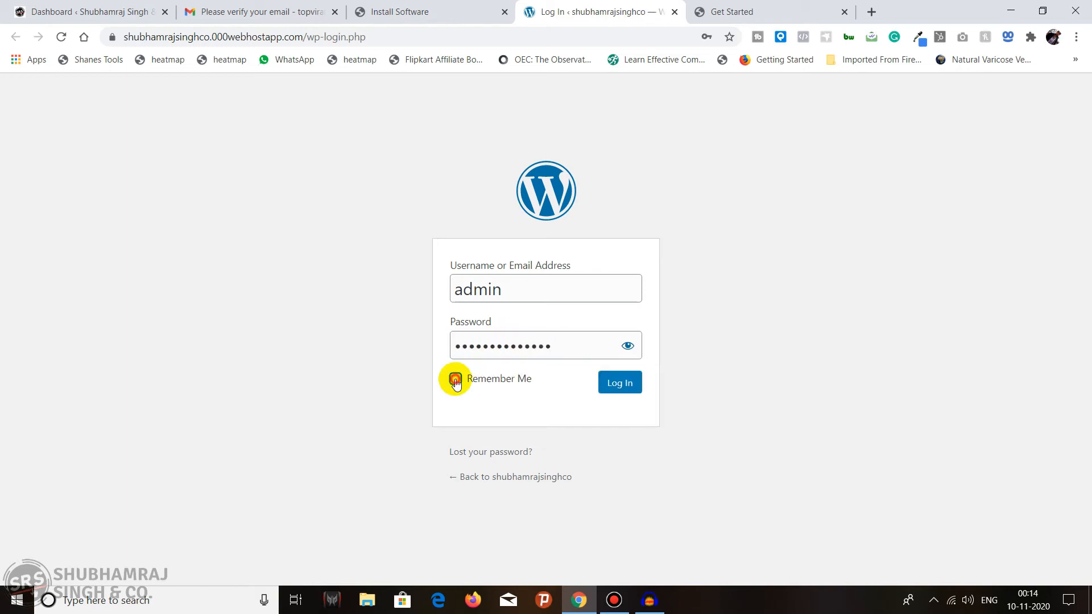
left_click(619, 385)
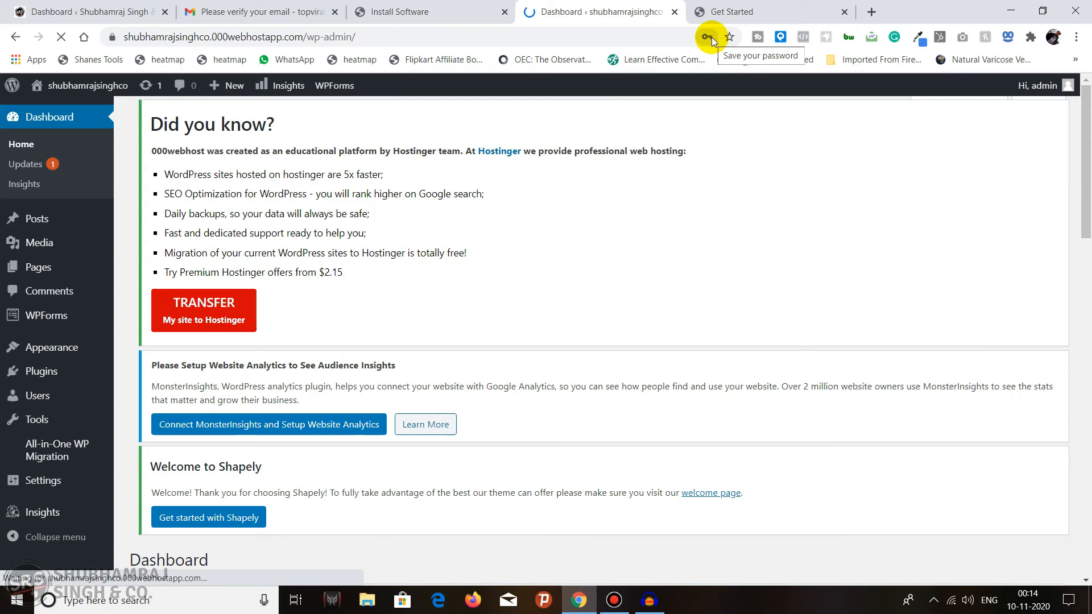
Step: Save the admin login in Chrome and dismiss the compromised passwords warning
left_click(707, 36)
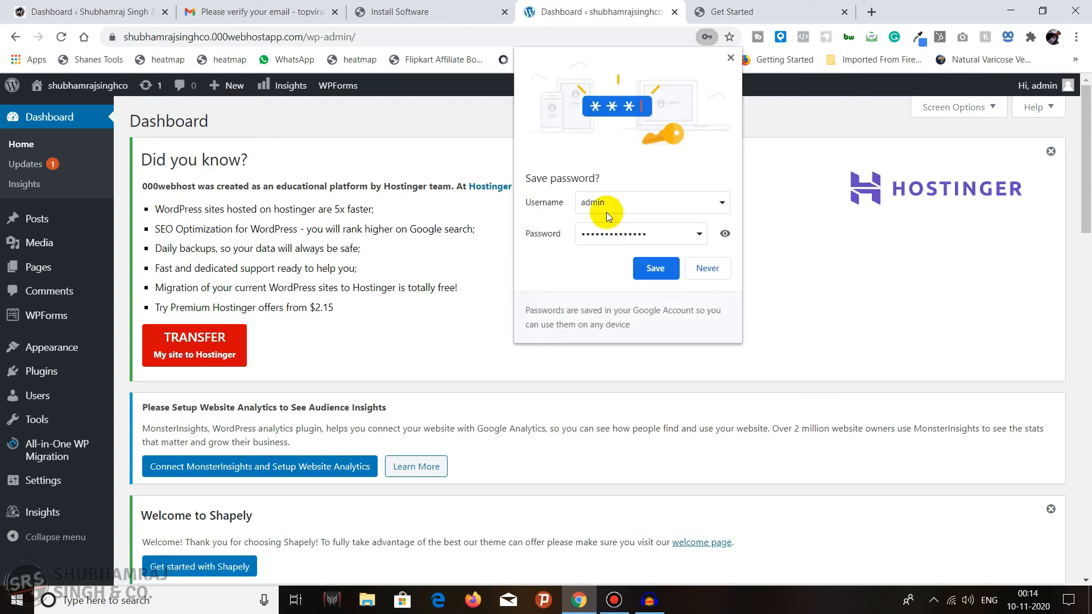
left_click(656, 275)
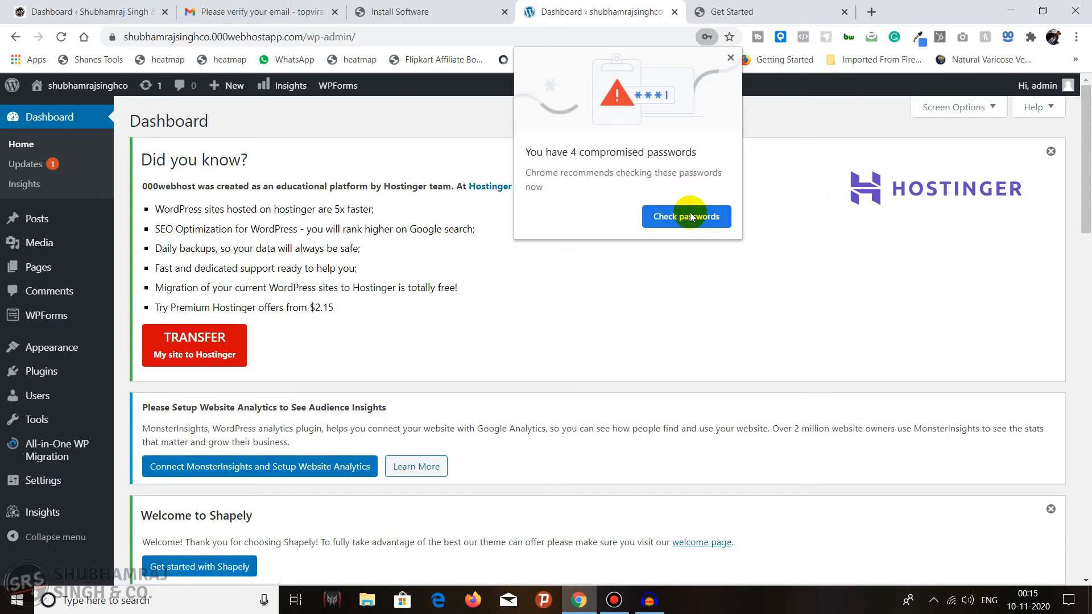
left_click(730, 56)
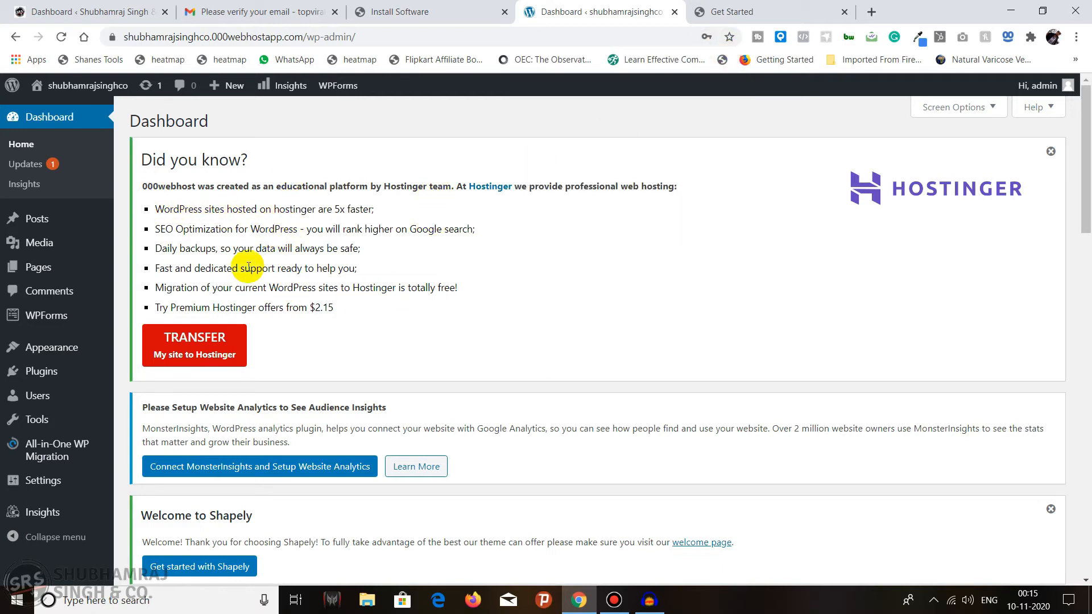
Step: Dismiss the Hostinger 'Did you know?', Welcome to Shapely and Welcome to WordPress notices
scroll(2, 233, "down", 1)
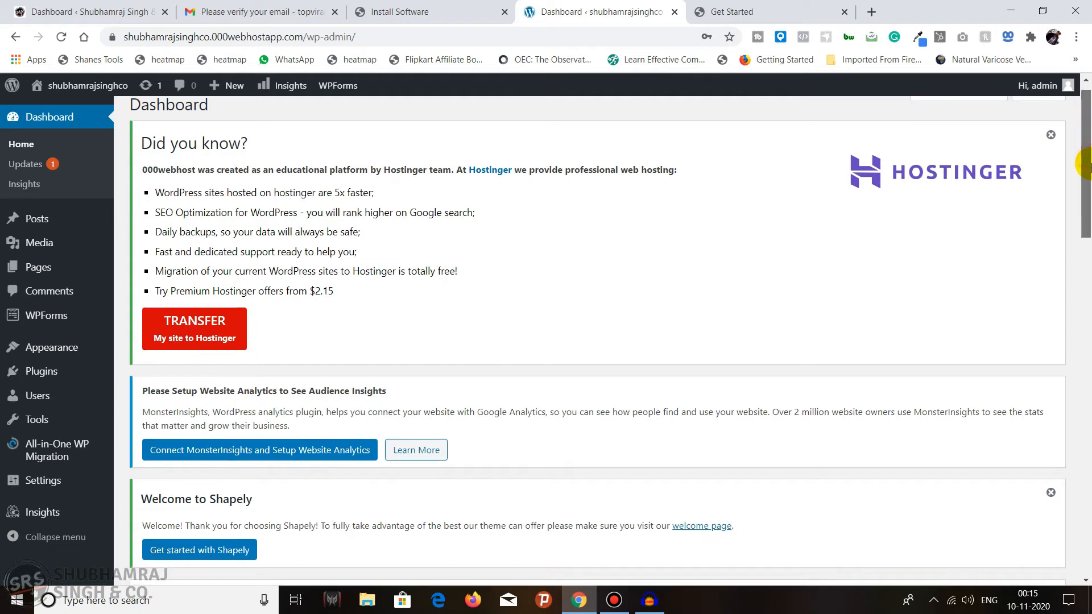
scroll(1084, 196, "up", 1)
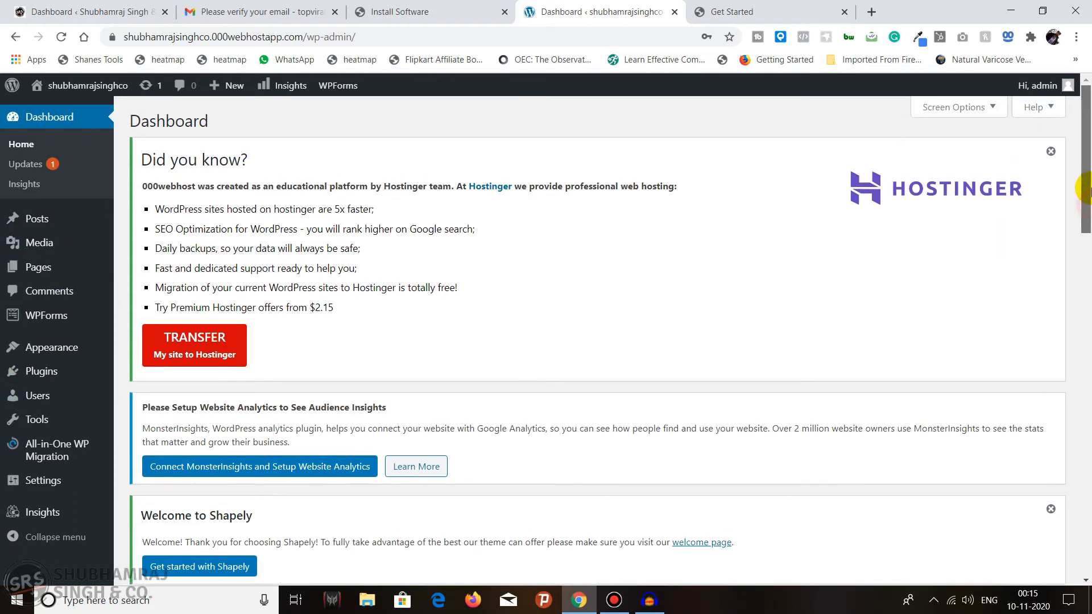
mouse_move(1087, 104)
left_mouse_down()
mouse_move(1088, 148)
mouse_move(1087, 104)
left_mouse_up()
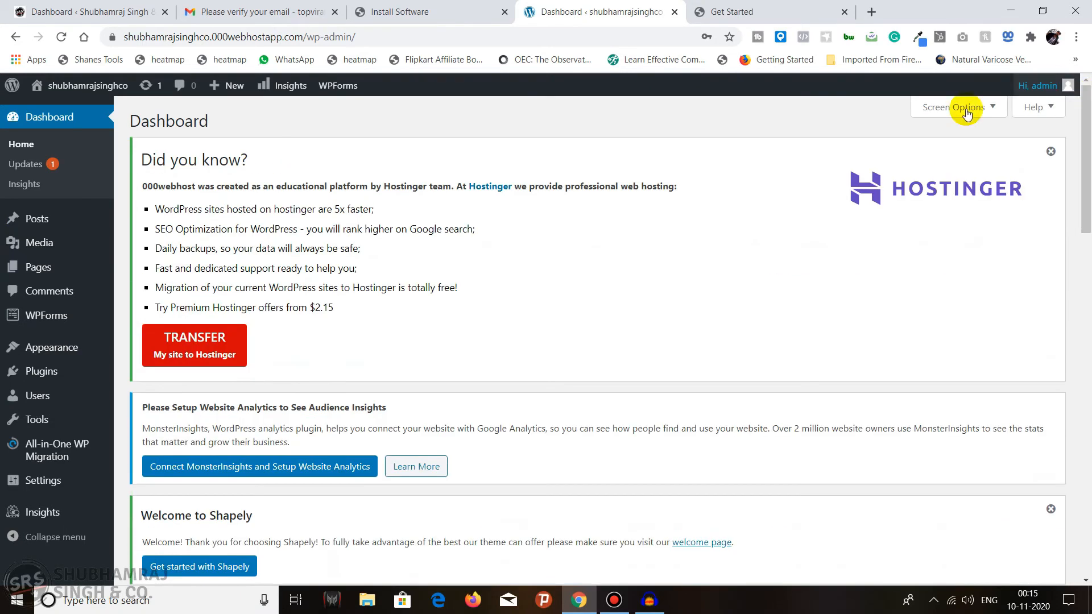
left_click(1052, 152)
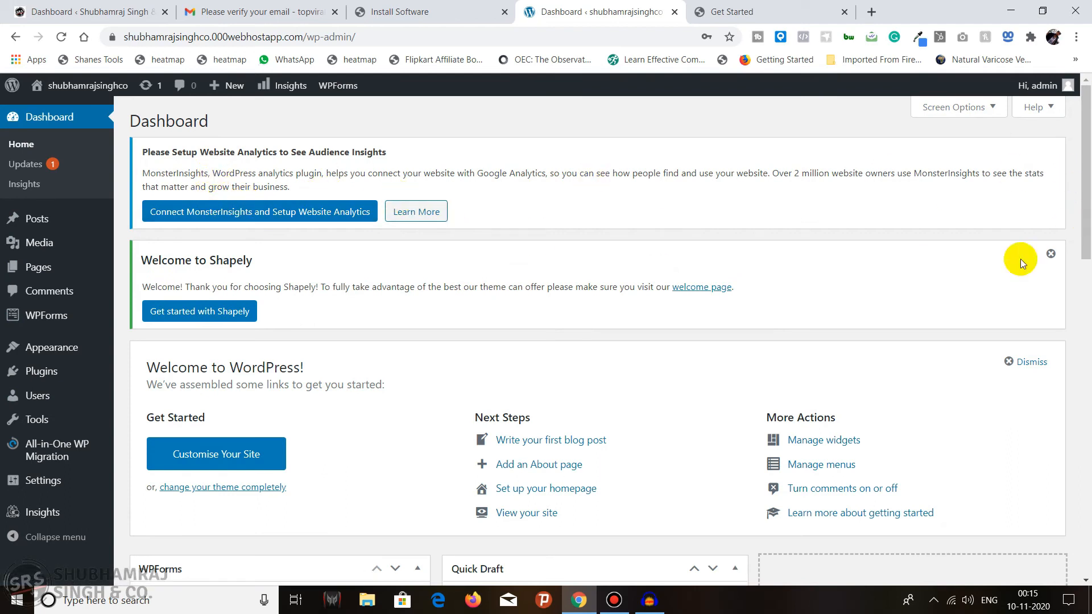
left_click(1051, 254)
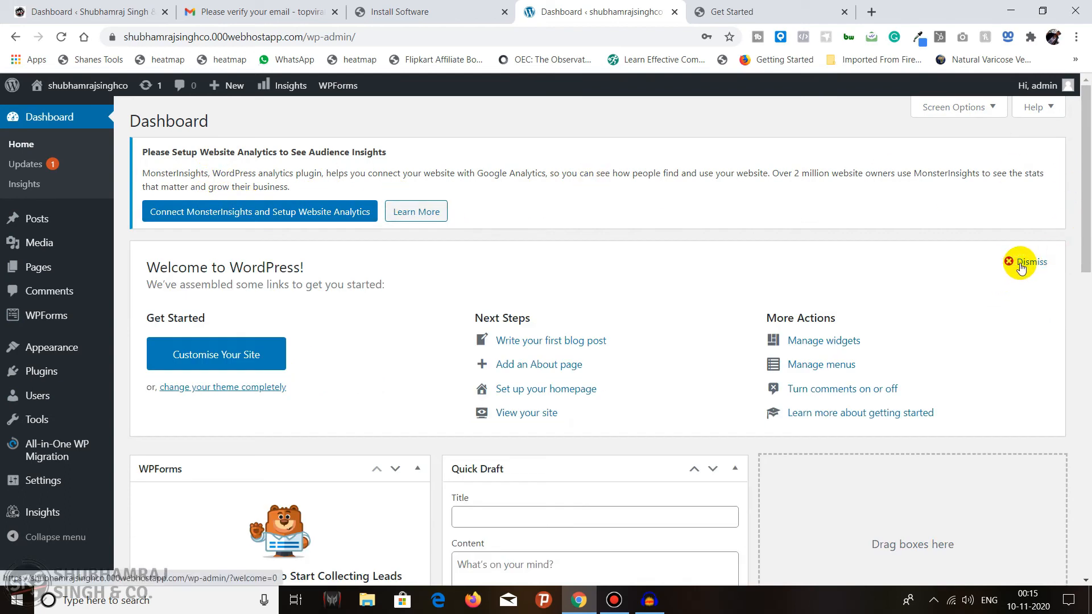
left_click(1024, 263)
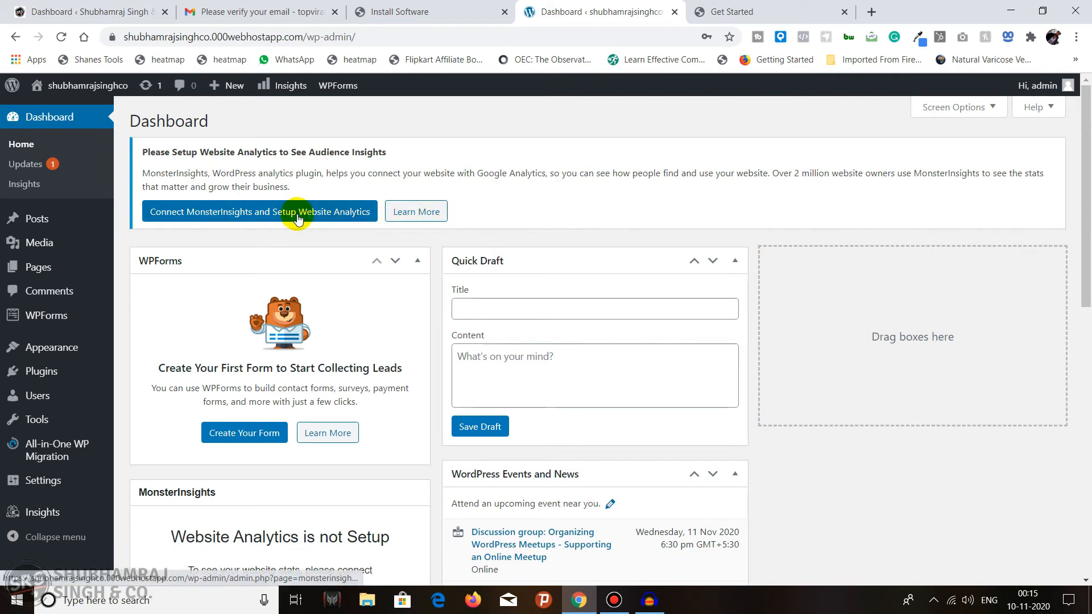
Step: Scroll the cleaned dashboard and bring up the context menu on Visit Site
left_click_drag(1084, 196, 1065, 66)
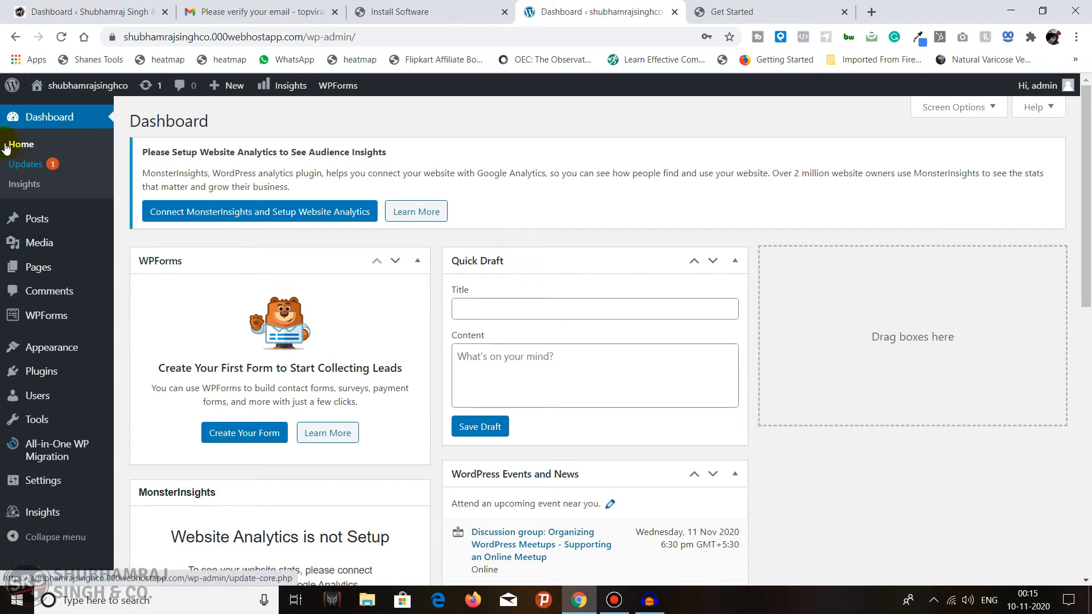
mouse_move(1086, 136)
left_mouse_down()
mouse_move(1082, 414)
mouse_move(1085, 159)
left_mouse_up()
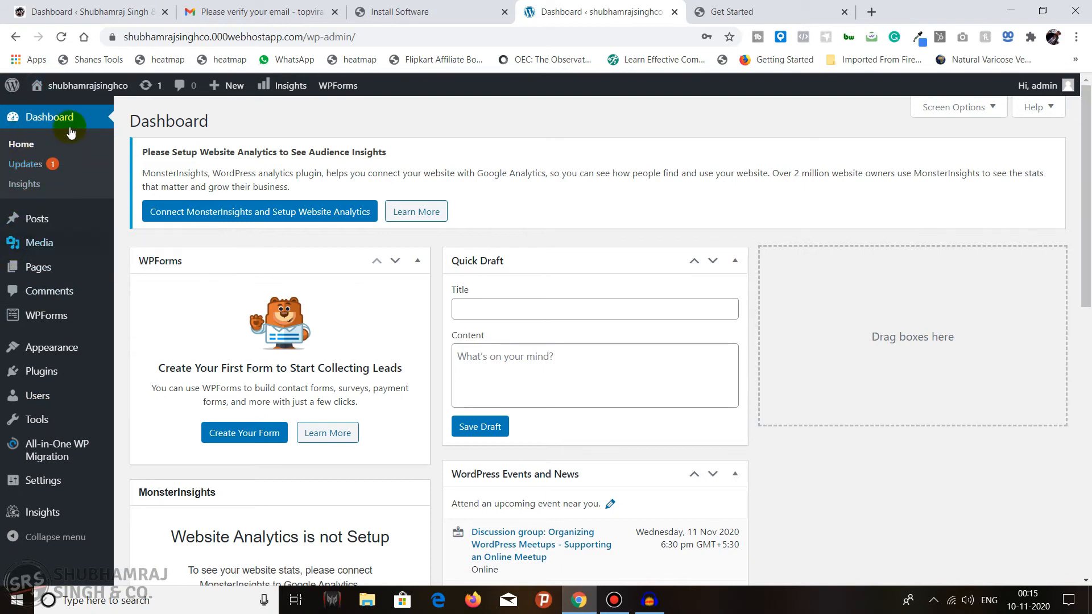
mouse_move(67, 85)
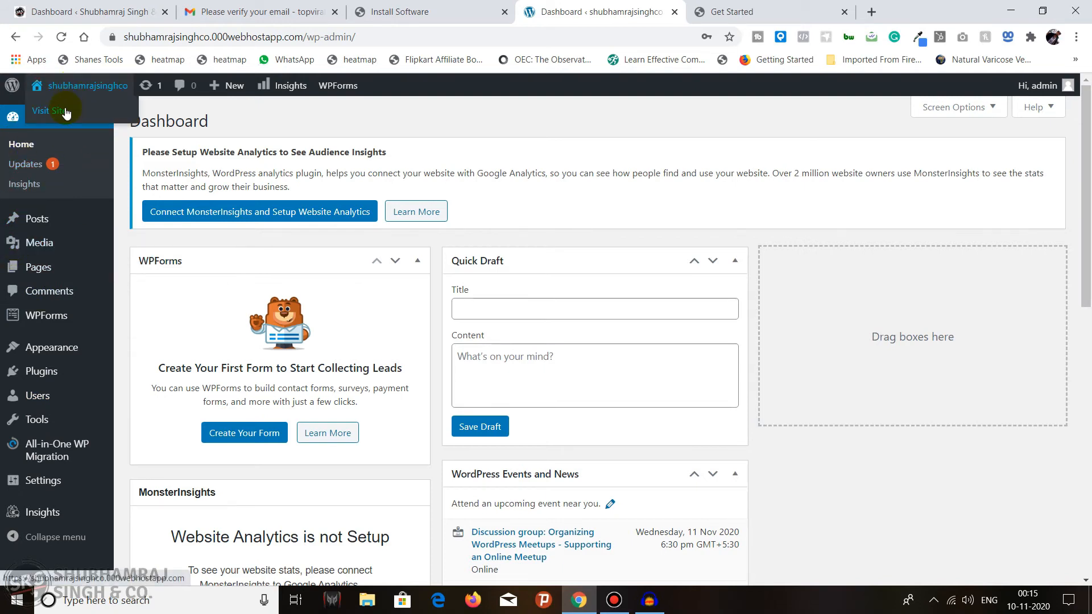
right_click(67, 113)
Step: Open Visit Site in a new tab and view the Blog with the Hello world! post
left_click(80, 115)
left_click(678, 16)
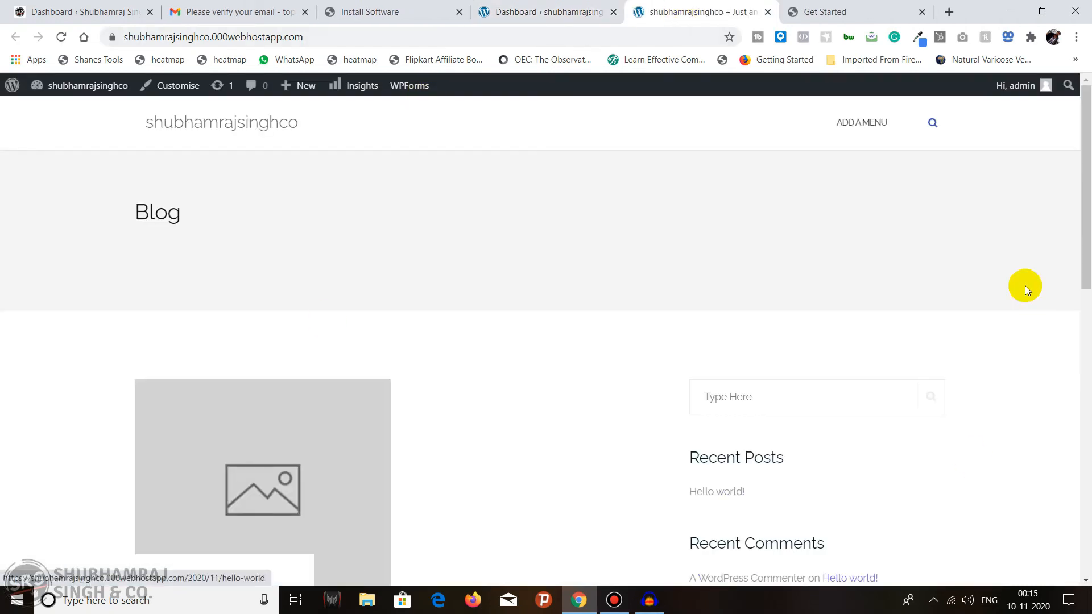
left_click_drag(1084, 296, 1084, 110)
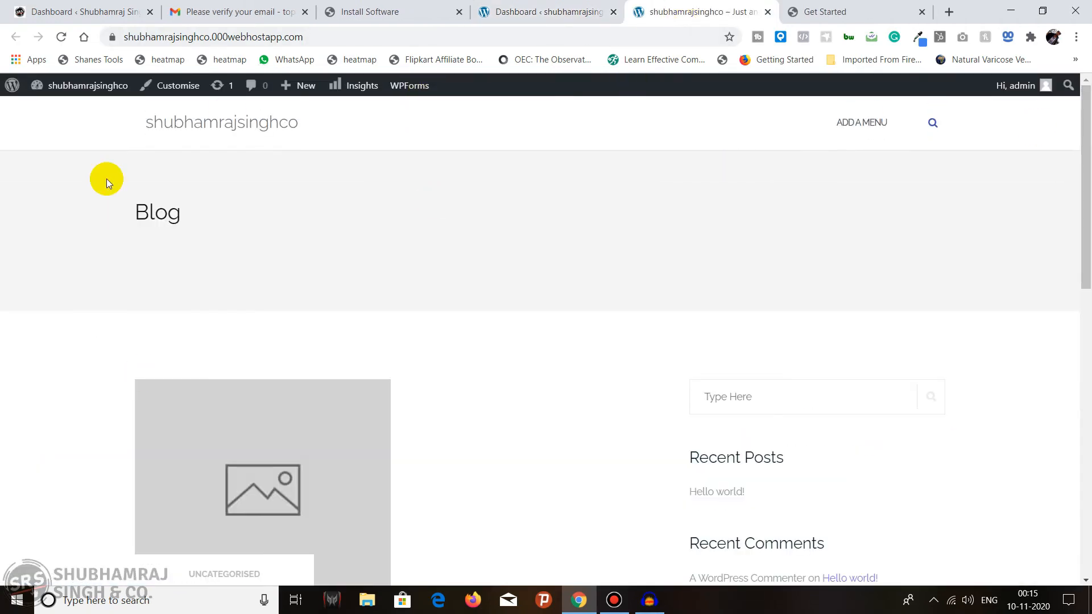
mouse_move(1084, 151)
left_mouse_down()
mouse_move(1087, 466)
mouse_move(1087, 129)
left_mouse_up()
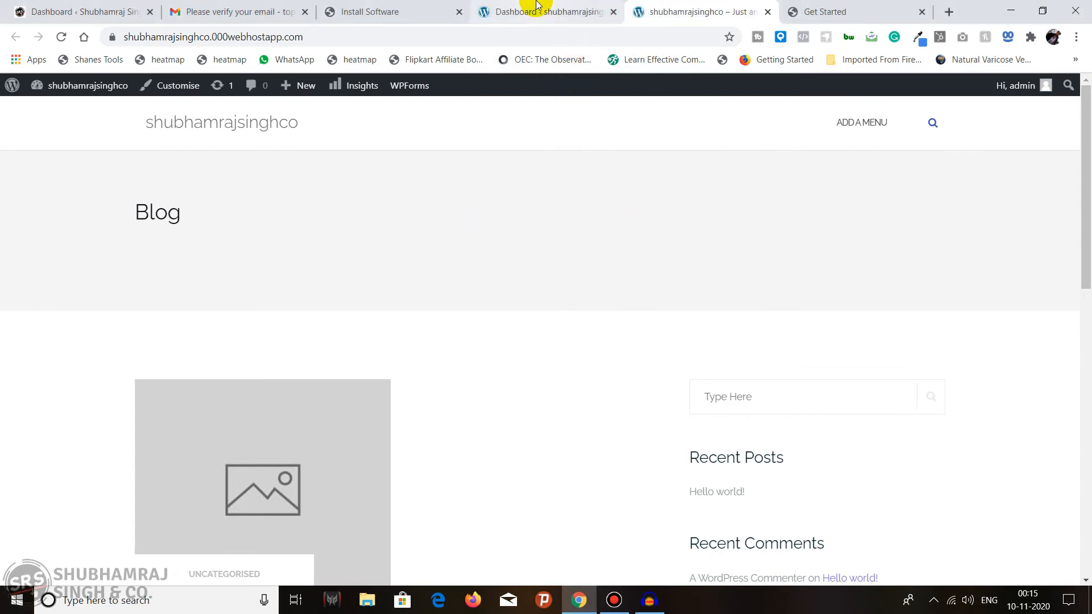
mouse_move(557, 5)
left_click(547, 7)
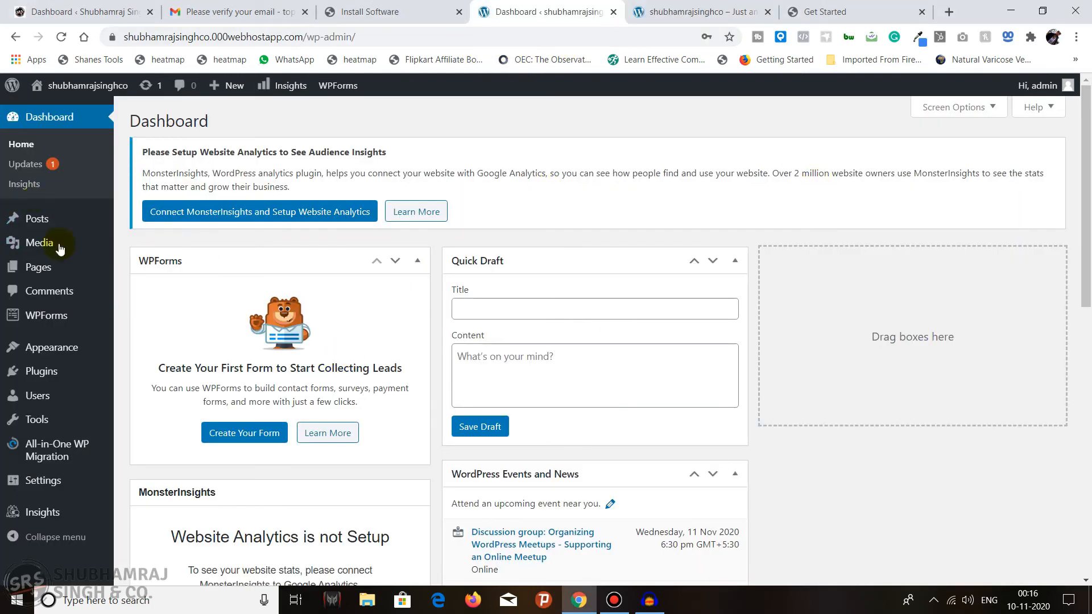
mouse_move(16, 90)
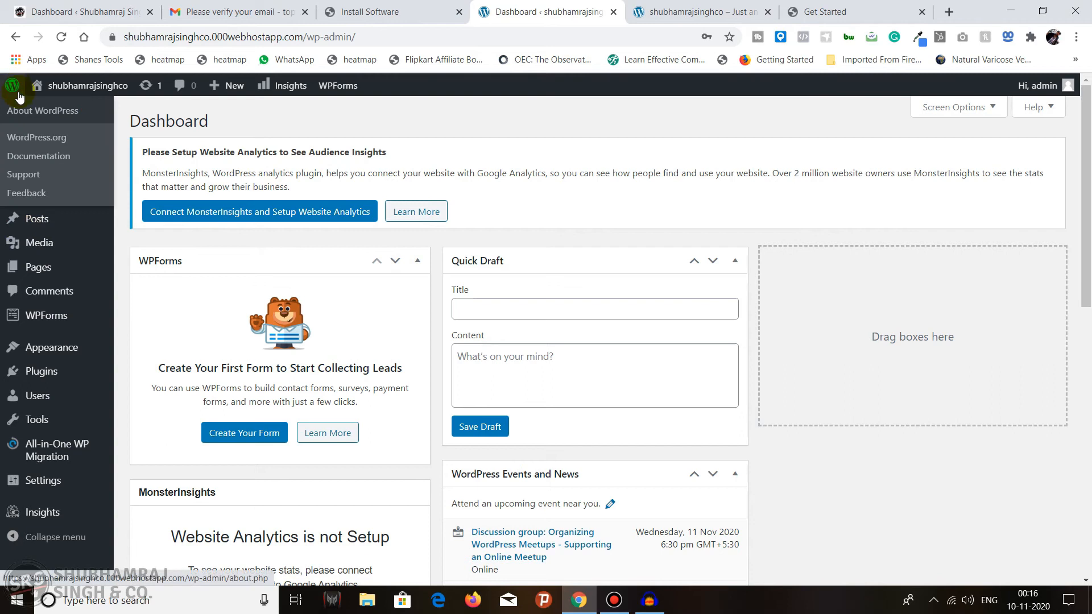
mouse_move(74, 91)
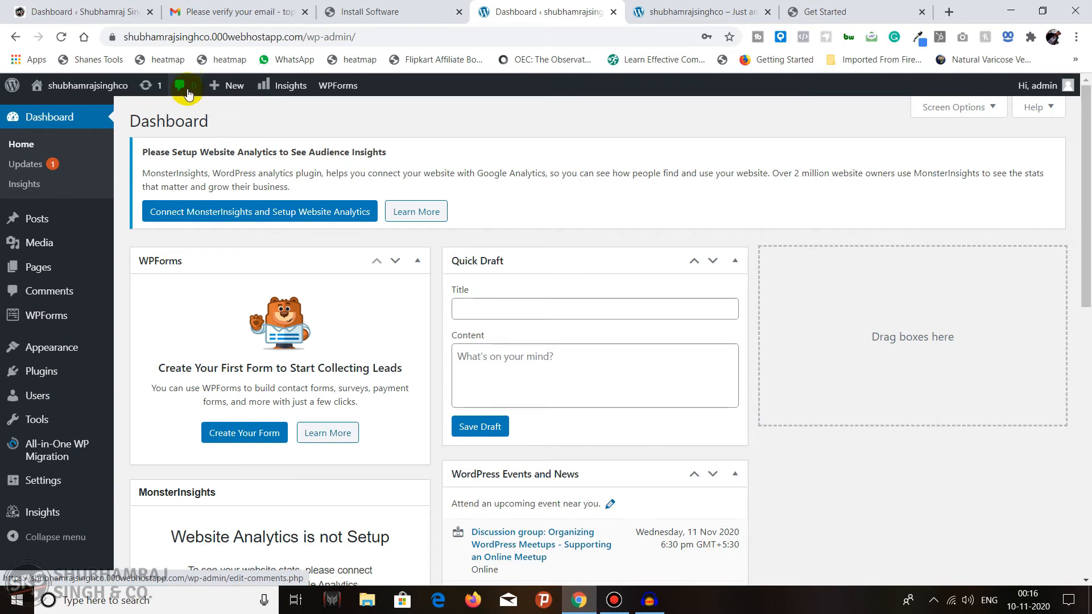
mouse_move(223, 98)
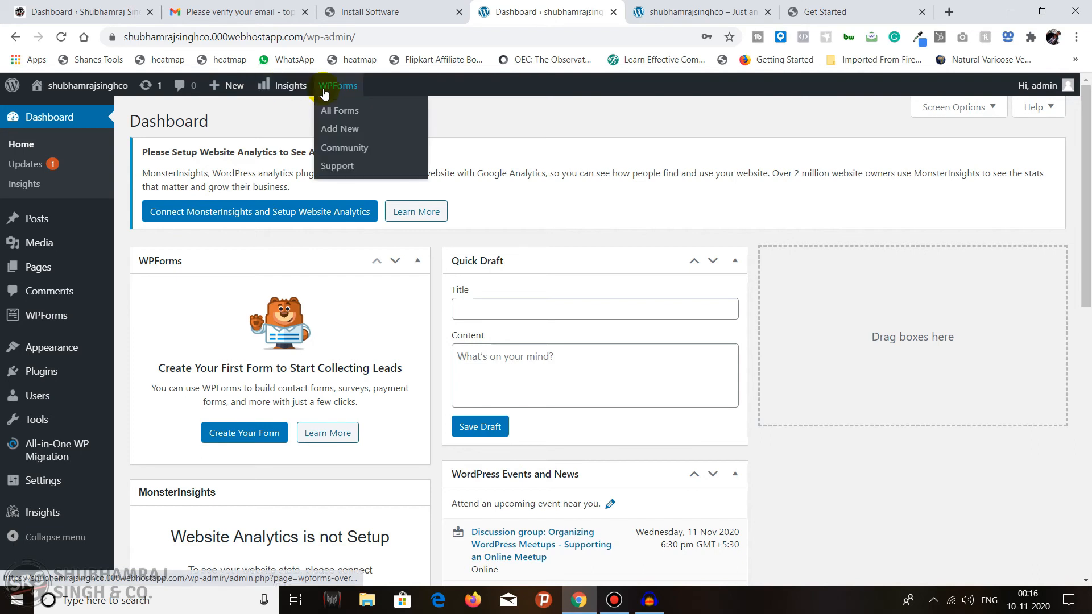
mouse_move(318, 93)
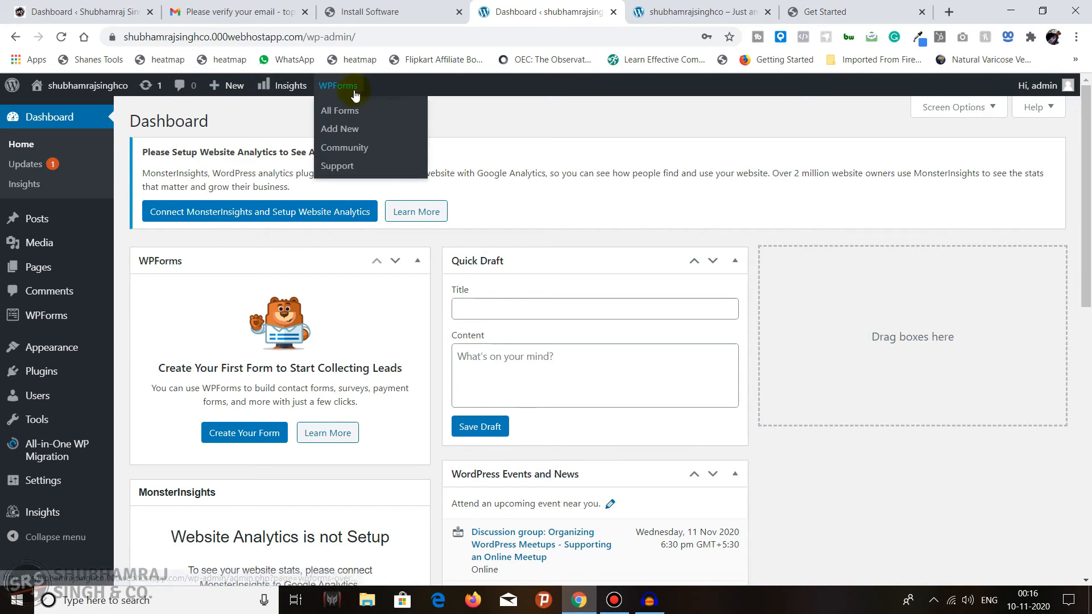
left_click_drag(1087, 127, 1087, 314)
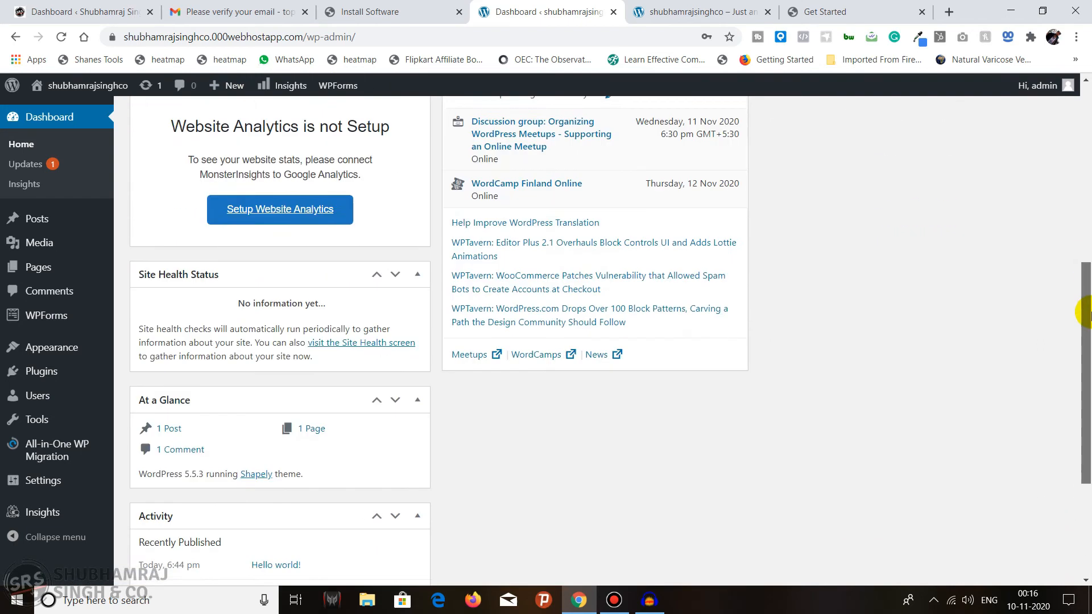
Step: Open Dashboard > Updates to confirm WordPress 5.5.3, plugins and themes are up to date
left_click(31, 168)
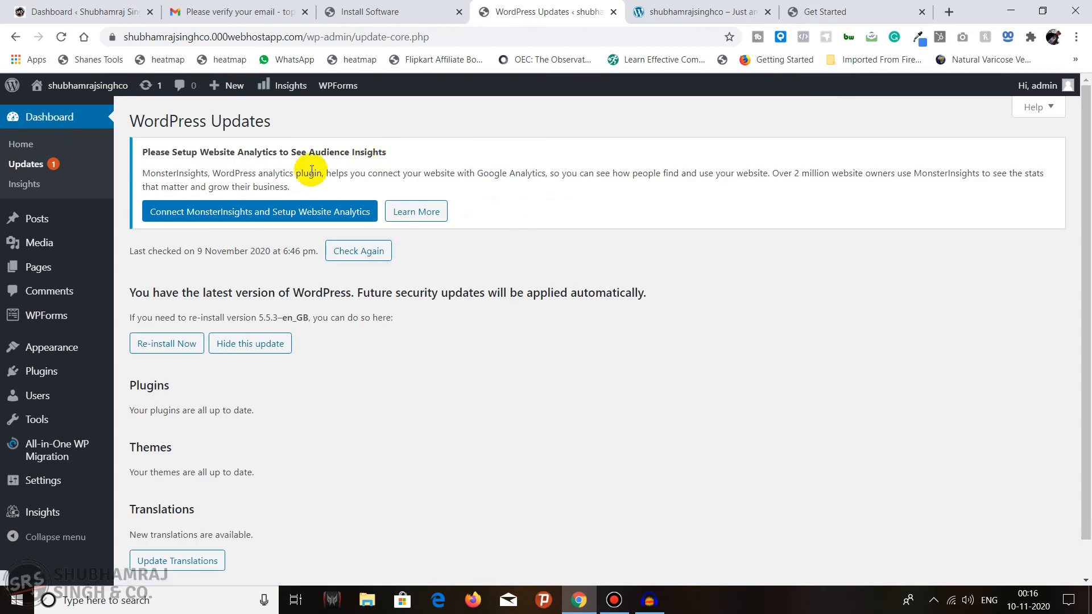
left_click_drag(1090, 218, 1085, 342)
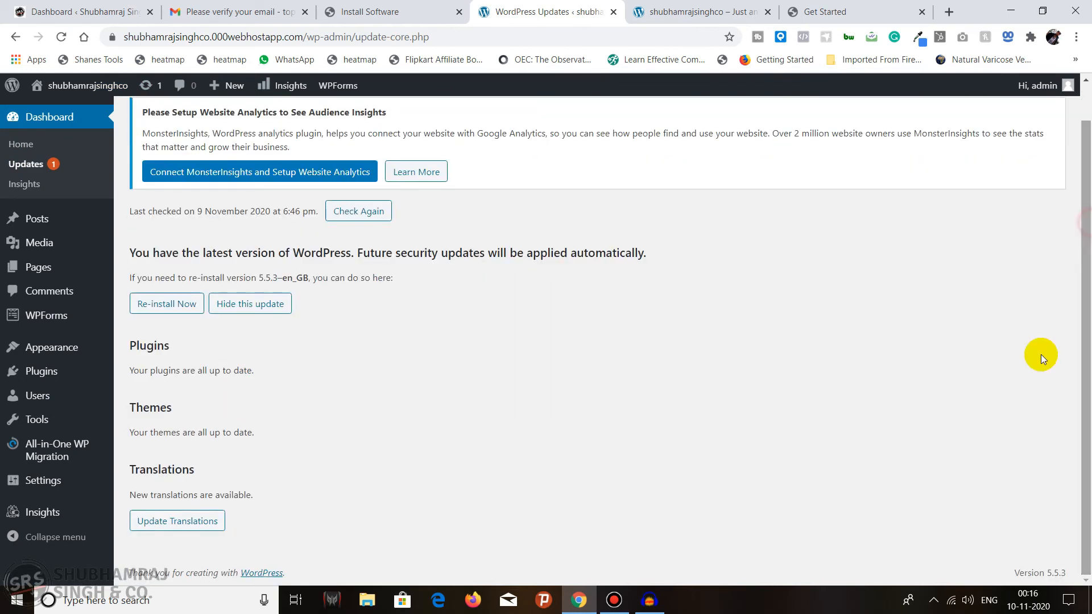
left_click_drag(1086, 280, 1087, 221)
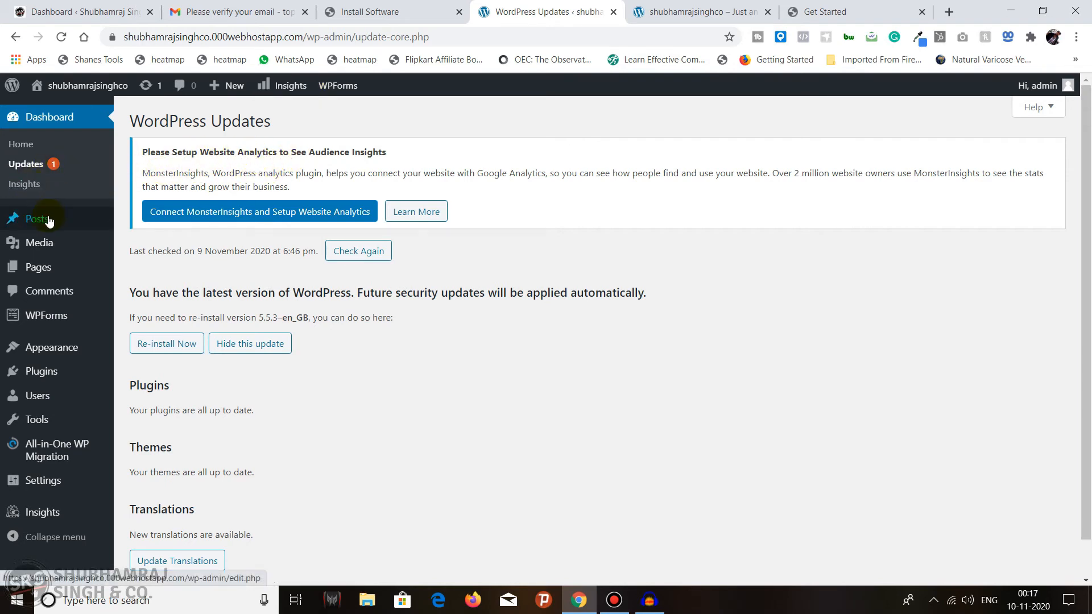
mouse_move(45, 221)
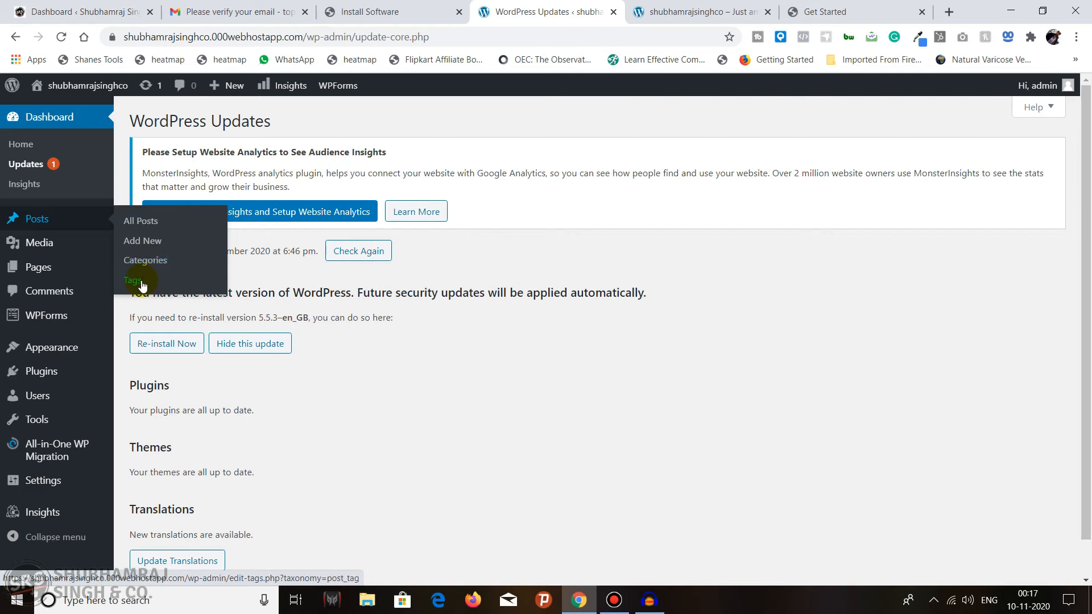
mouse_move(56, 246)
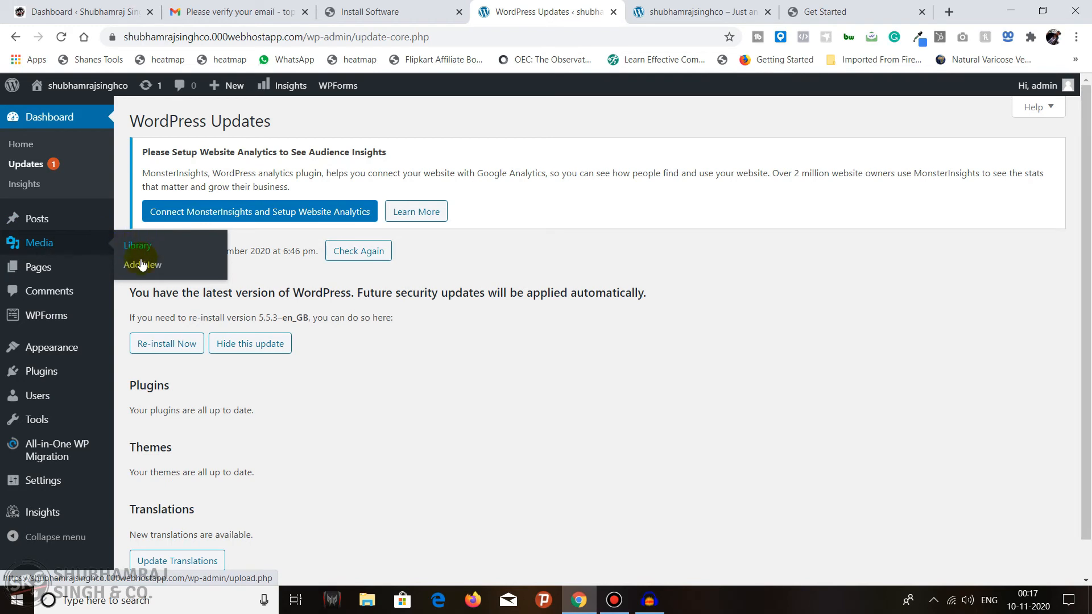
mouse_move(67, 276)
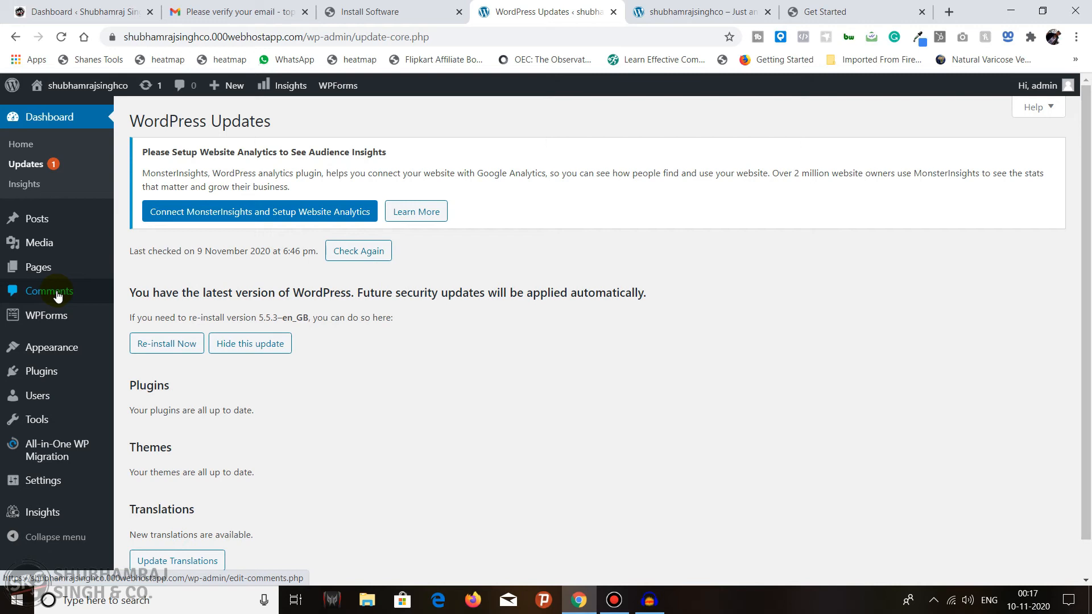
mouse_move(96, 322)
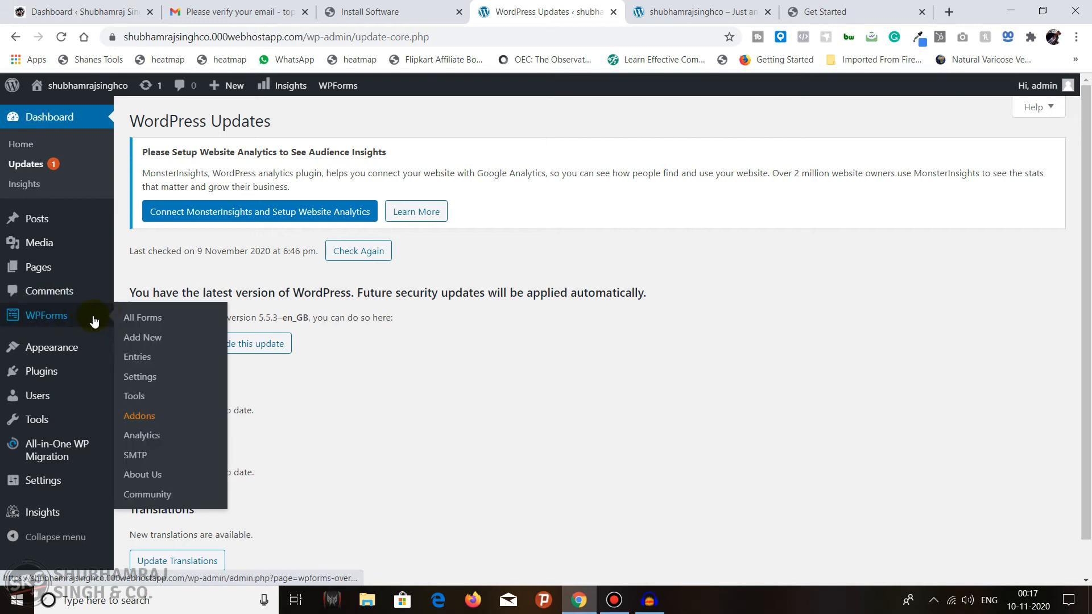
mouse_move(2, 357)
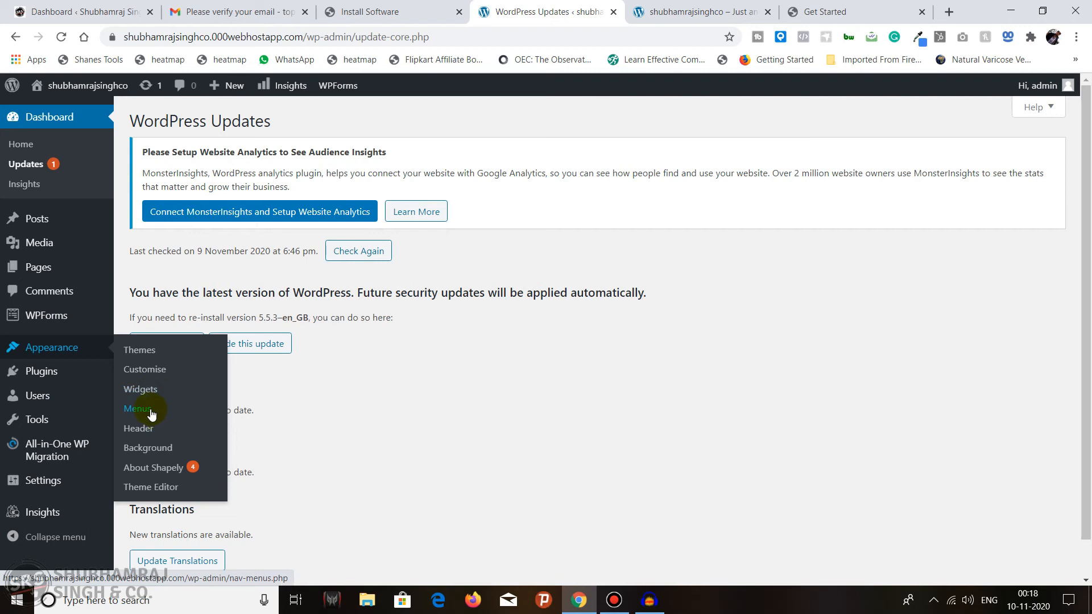
left_click(682, 11)
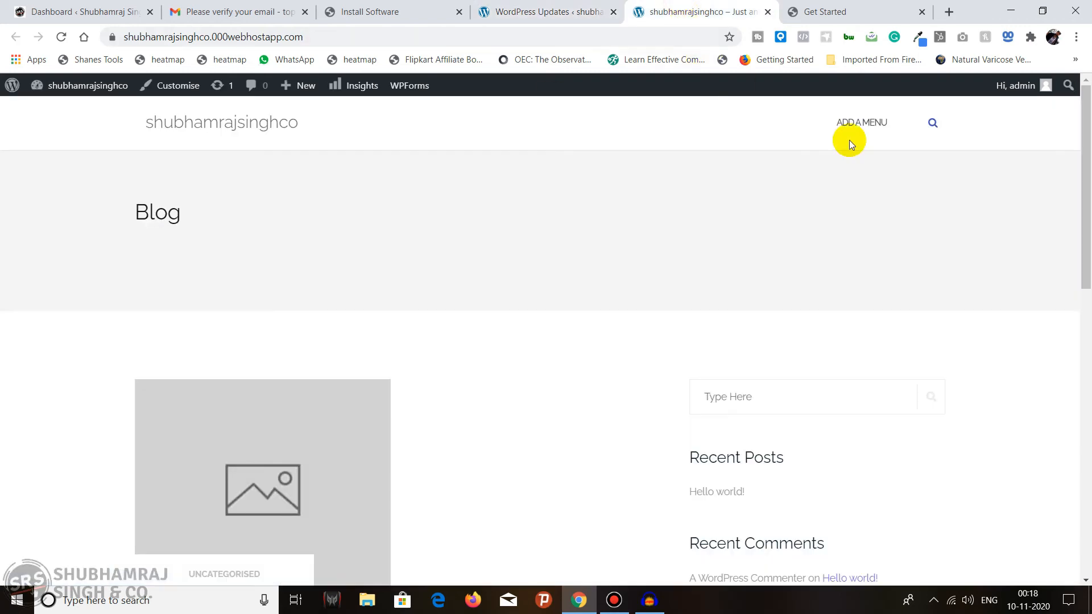
left_click(598, 9)
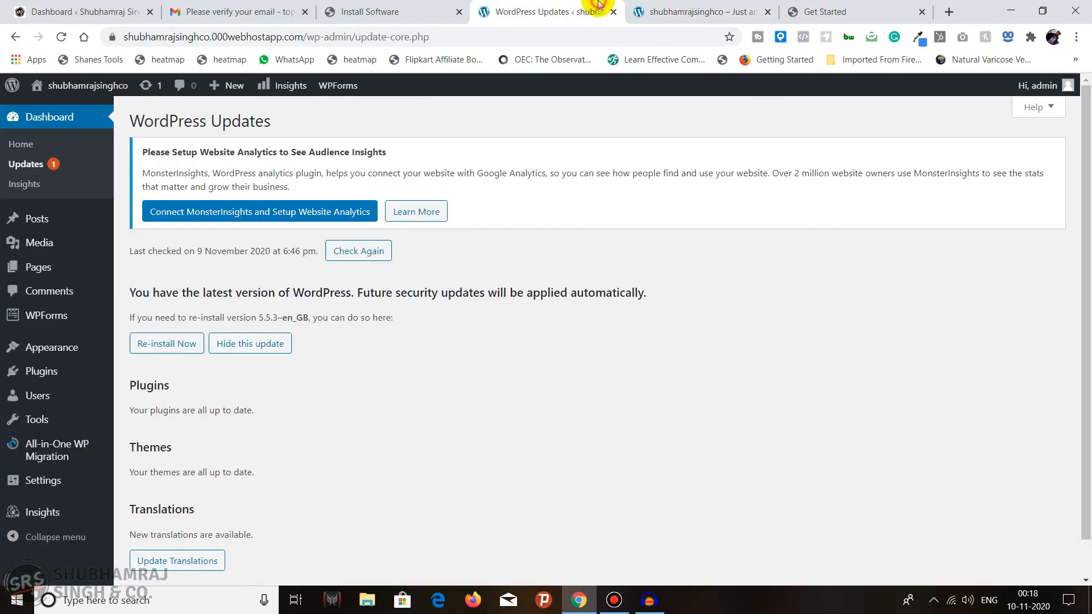
mouse_move(91, 349)
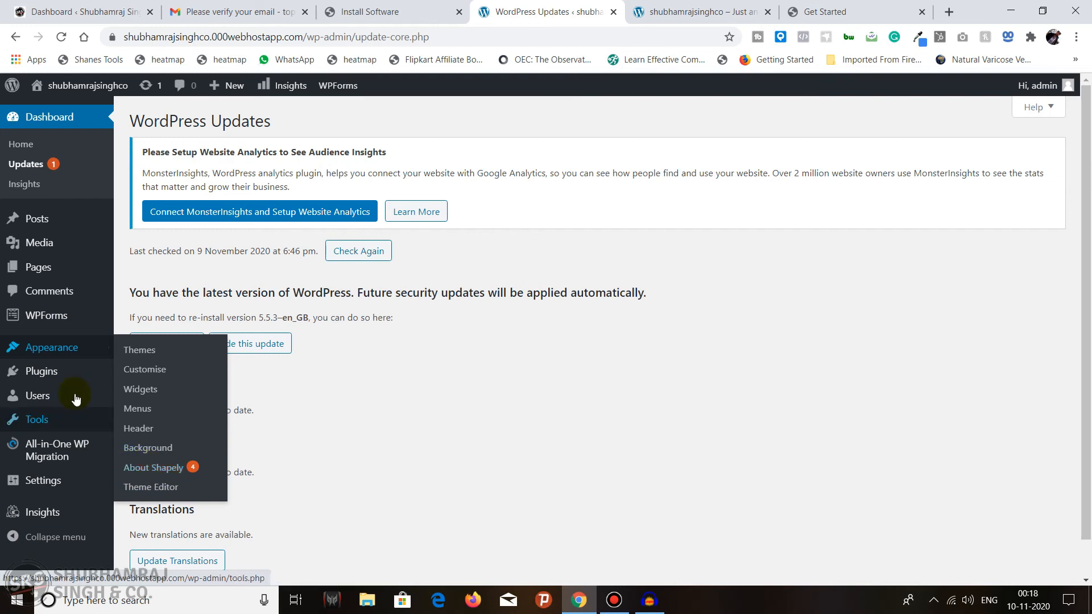
mouse_move(50, 373)
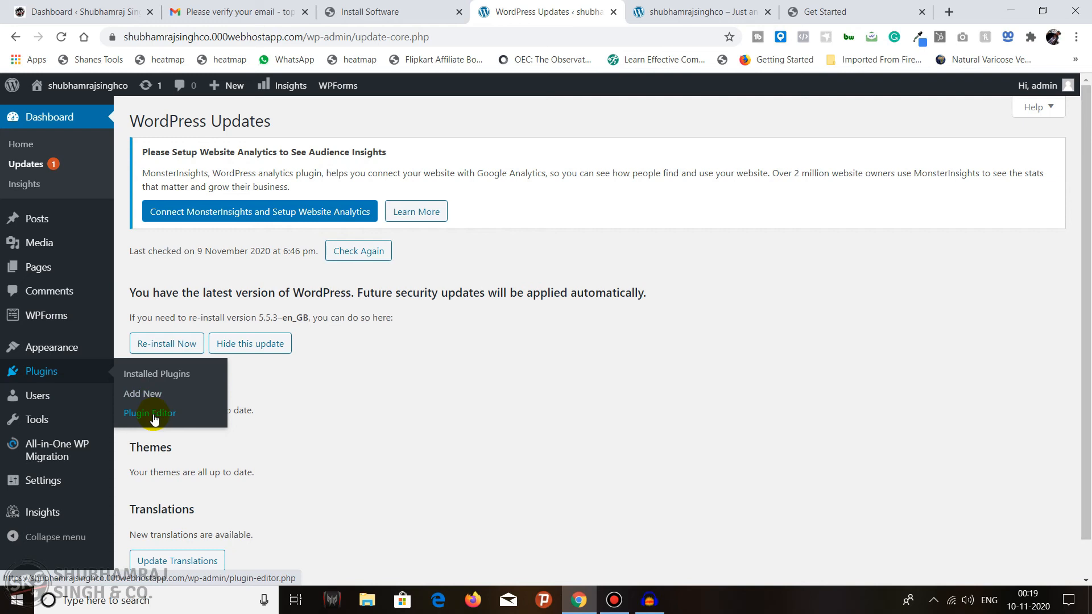
mouse_move(66, 395)
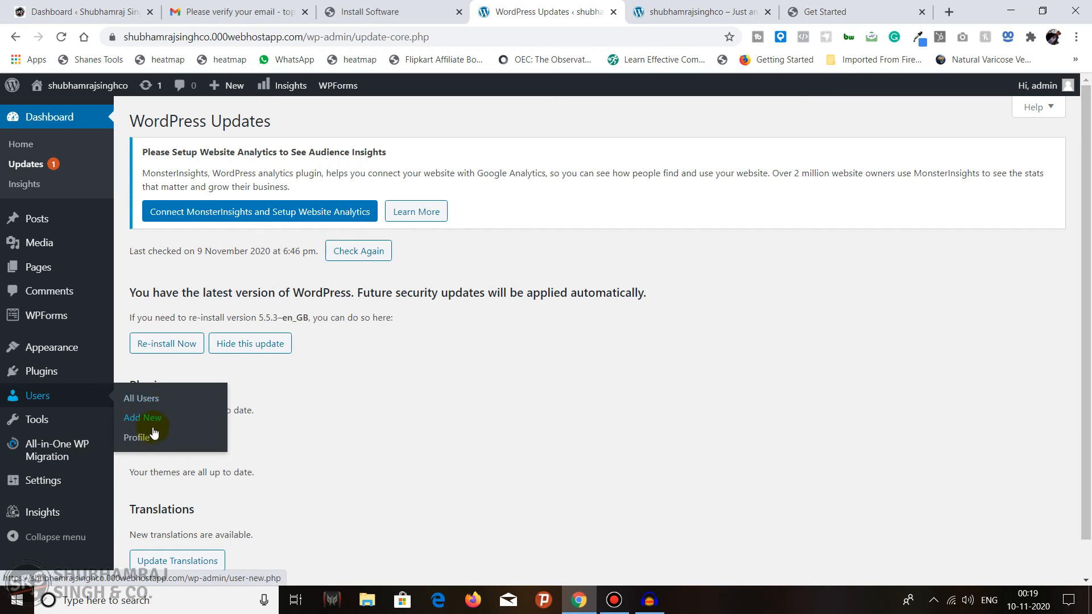
mouse_move(65, 424)
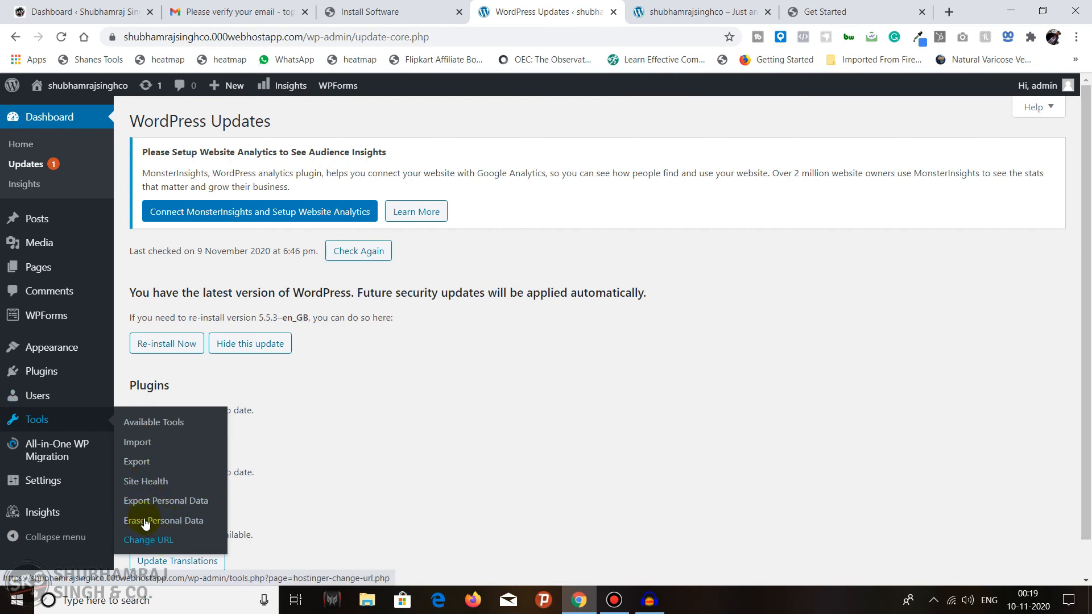
mouse_move(67, 458)
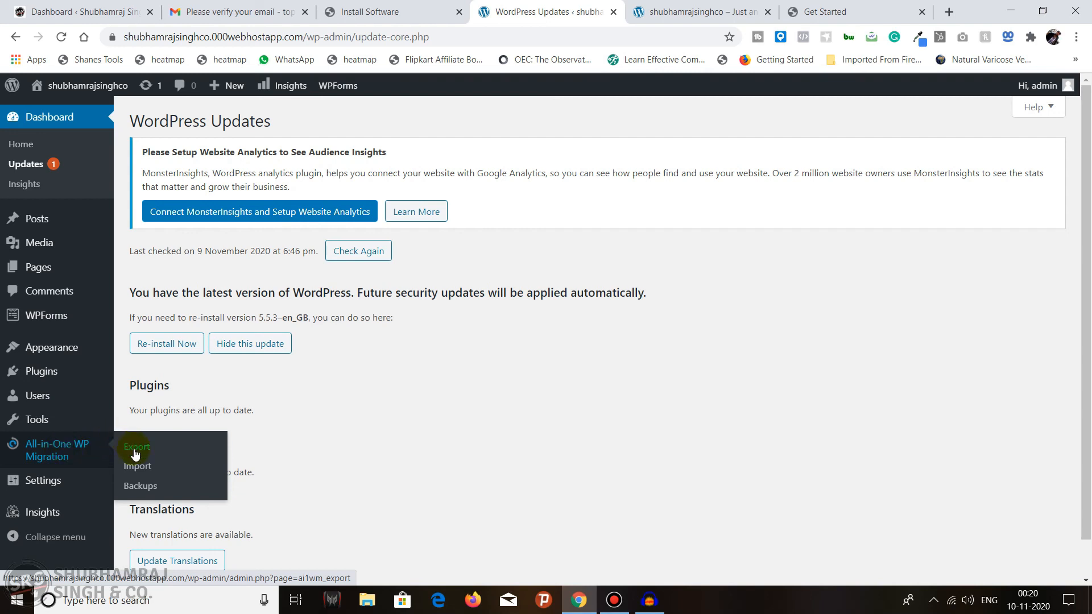
mouse_move(49, 480)
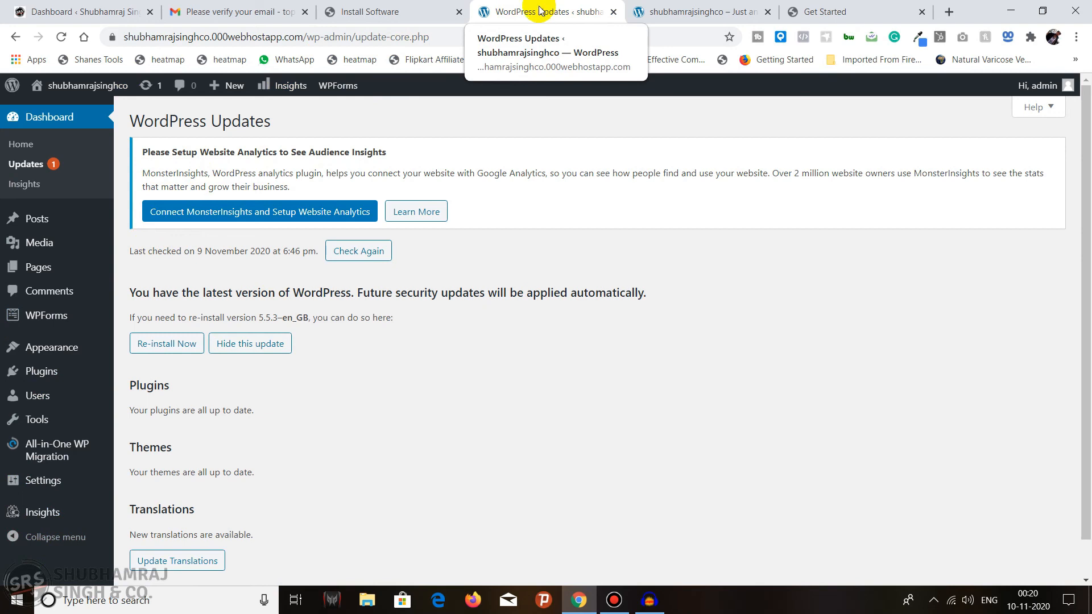
mouse_move(664, 9)
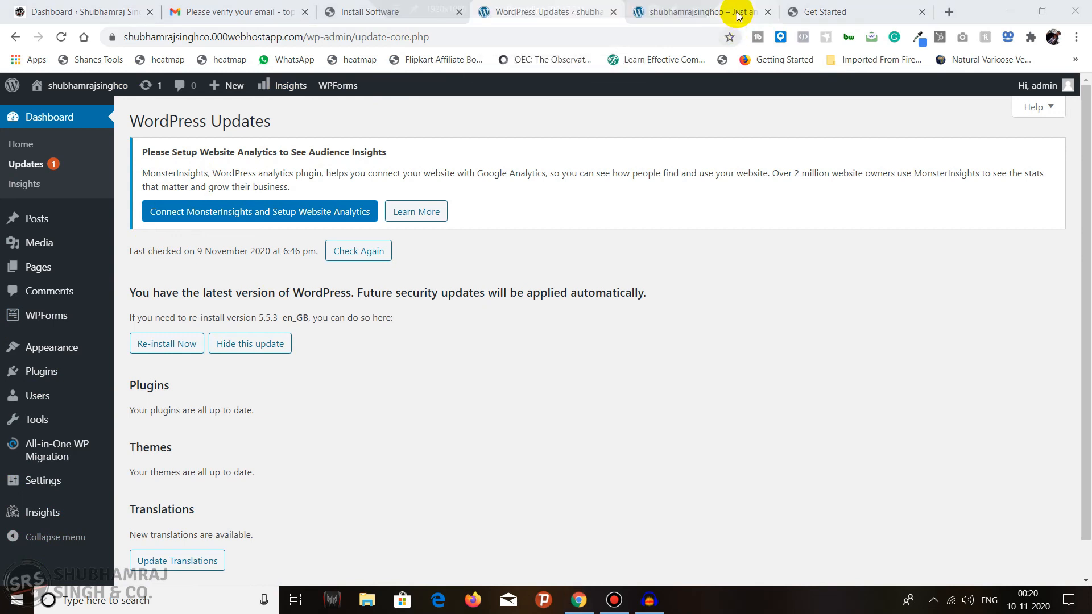
left_click(699, 12)
mouse_move(1084, 114)
left_mouse_down()
mouse_move(1085, 455)
mouse_move(1083, 134)
left_mouse_up()
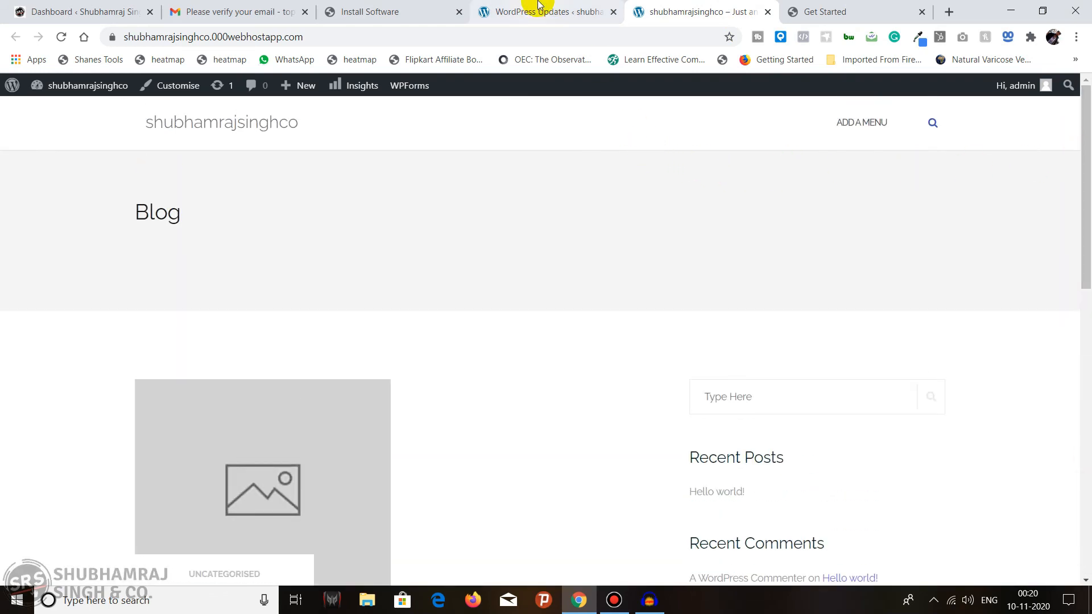
mouse_move(615, 7)
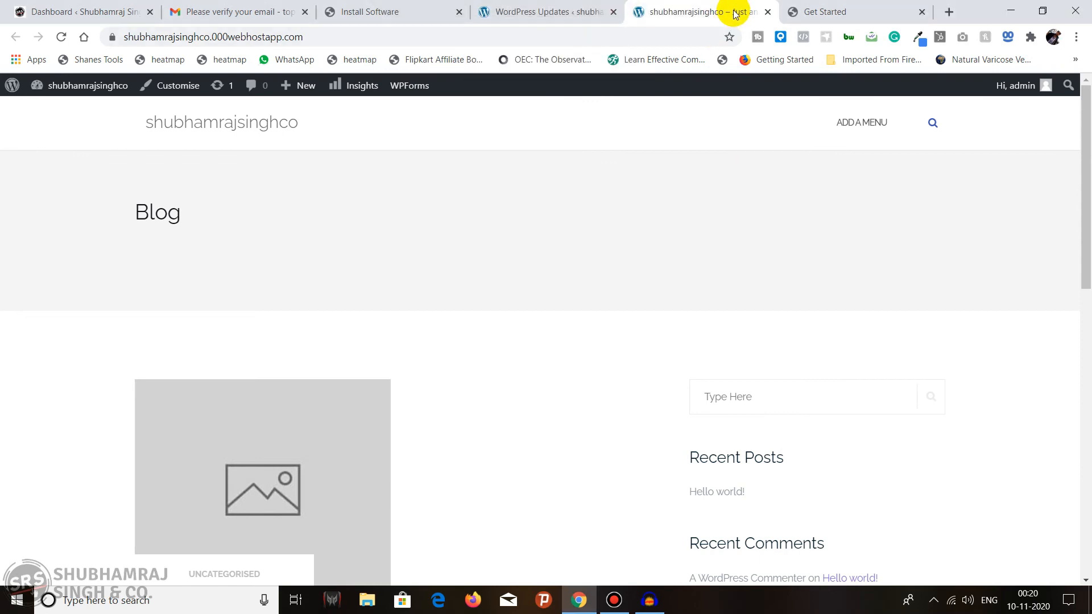
mouse_move(552, 4)
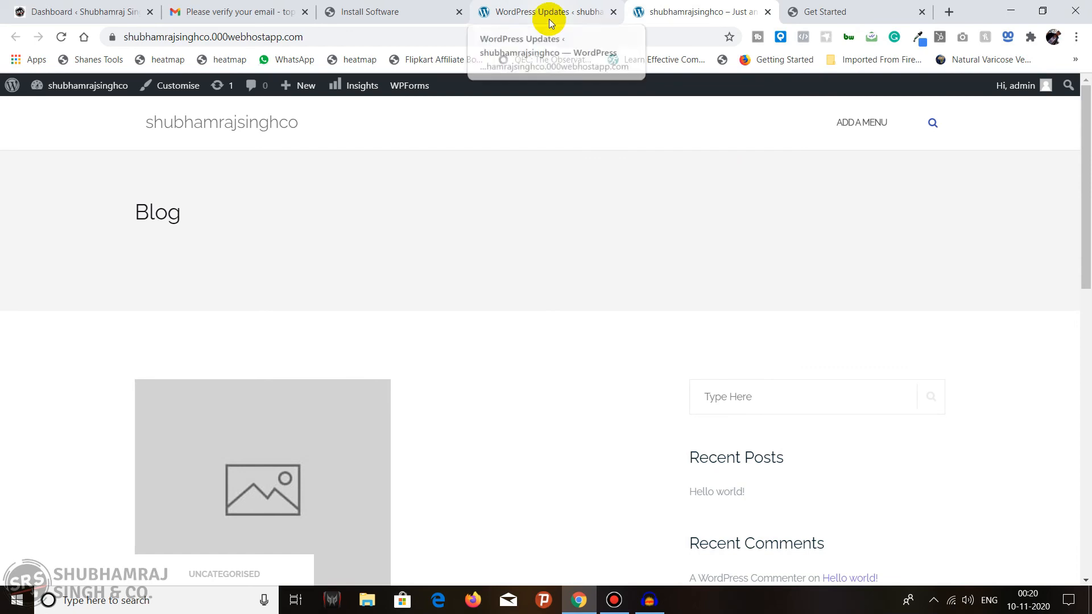
left_click(551, 14)
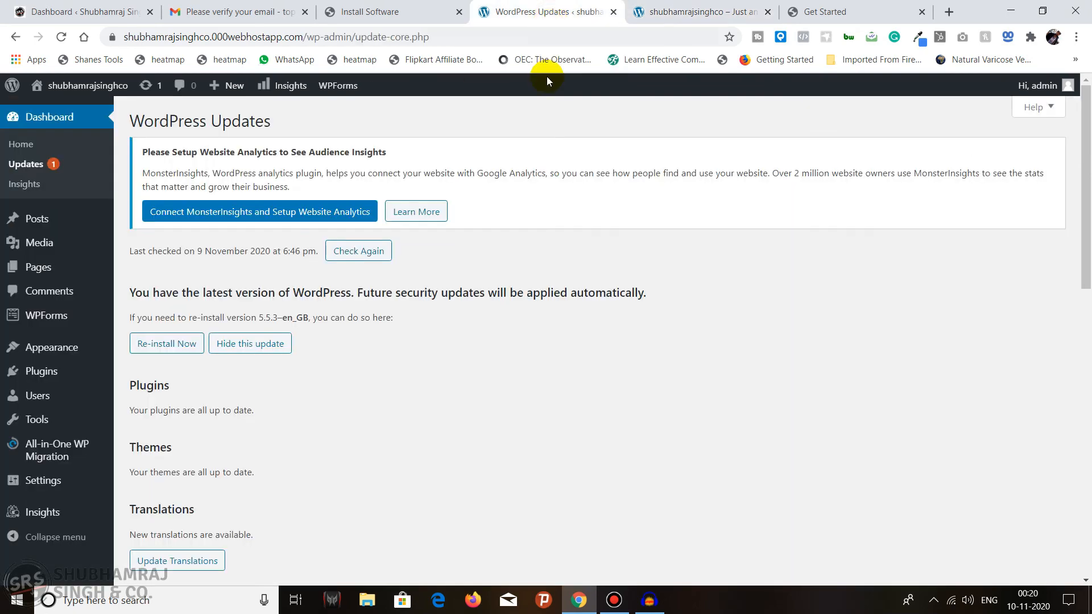